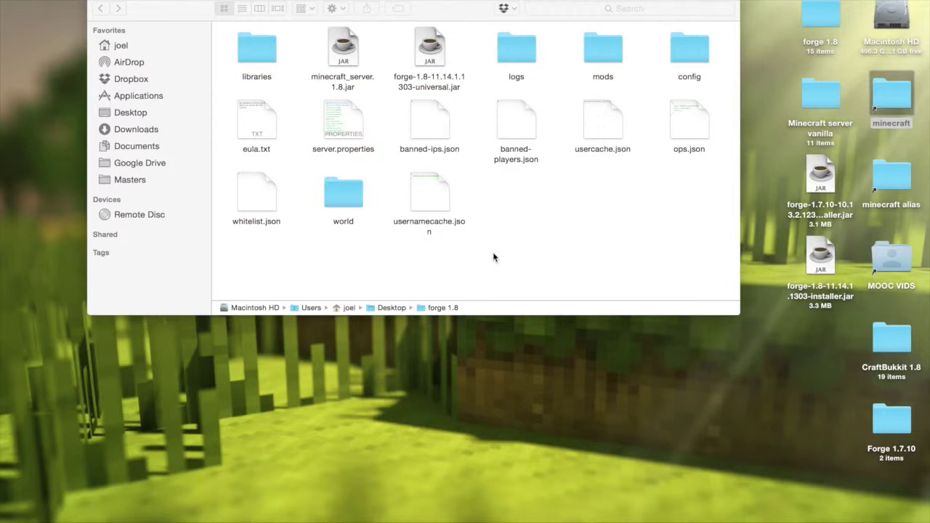
Close the forge 1.8 folder window and switch to the ComputerCraft download page in Chrome.
left_click(164, 7)
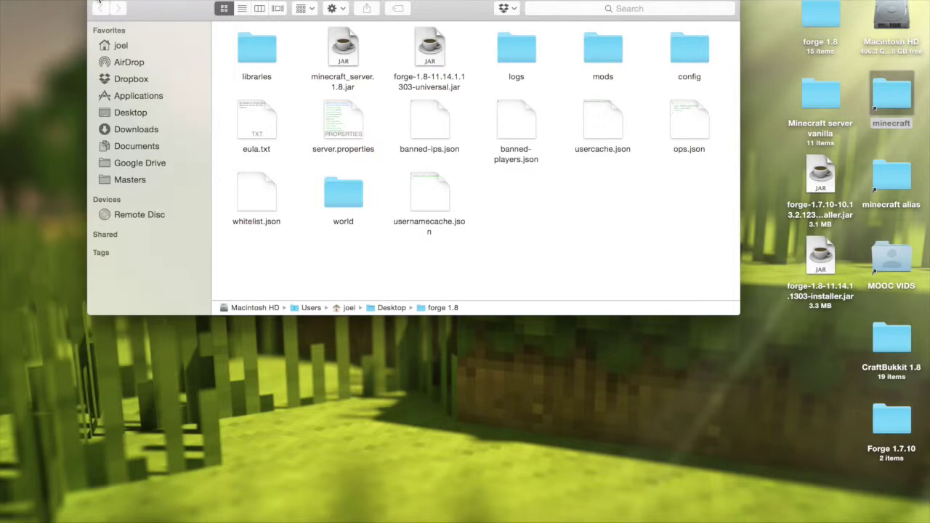
left_click(96, 7)
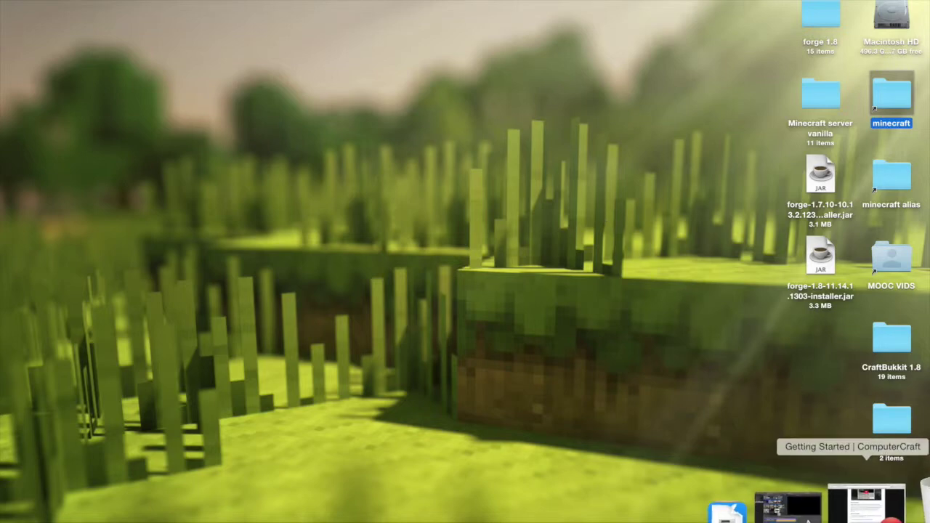
left_click(842, 512)
scroll(697, 218, "up", 5)
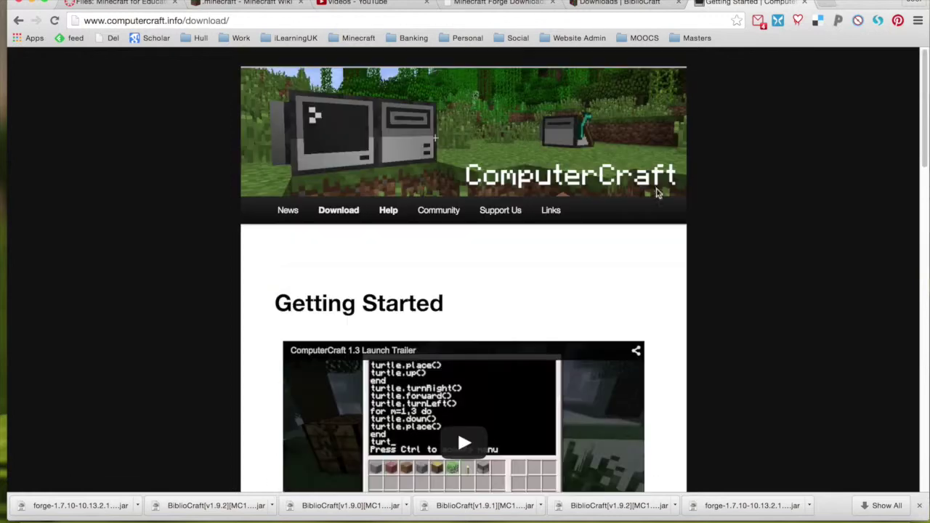
Check which Minecraft version ComputerCraft requires in its download and installing section, and highlight that requirement.
scroll(689, 236, "down", 3)
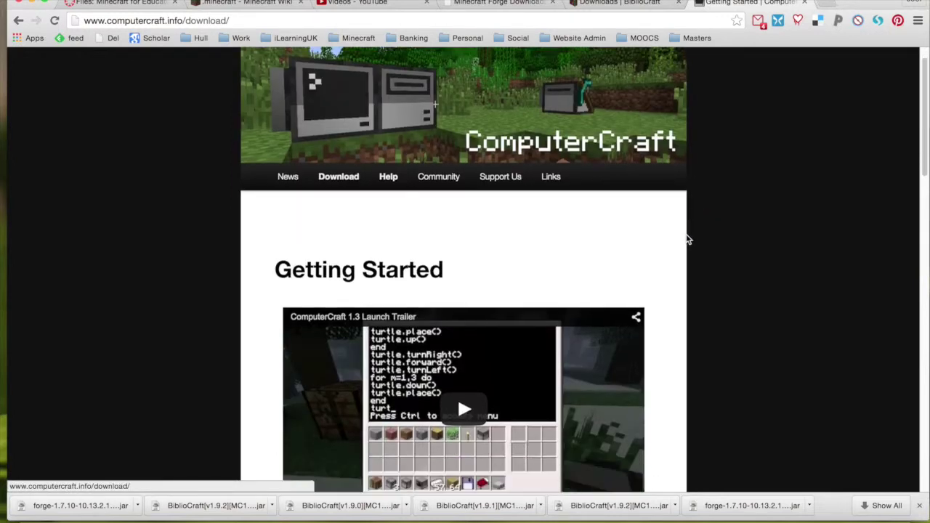
scroll(689, 240, "down", 4)
scroll(686, 241, "down", 5)
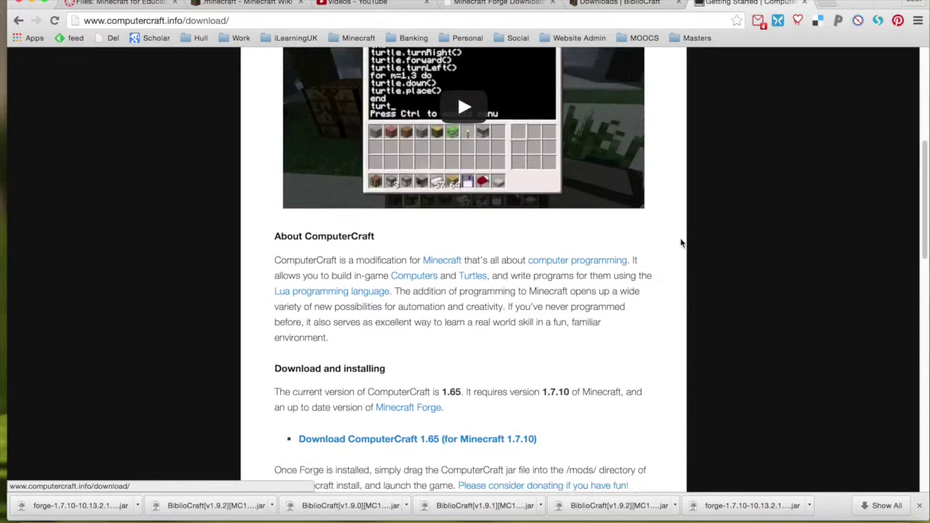
scroll(681, 244, "down", 1)
scroll(679, 245, "down", 1)
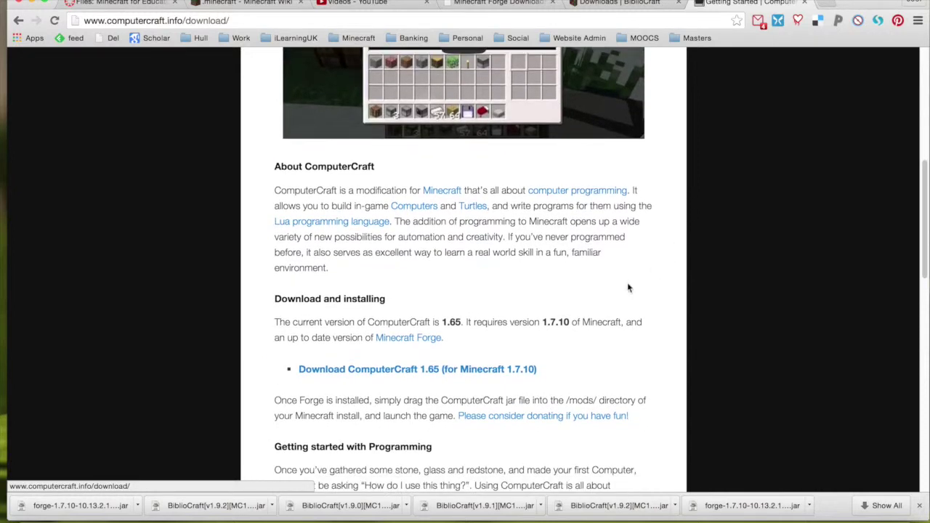
left_click_drag(520, 322, 586, 322)
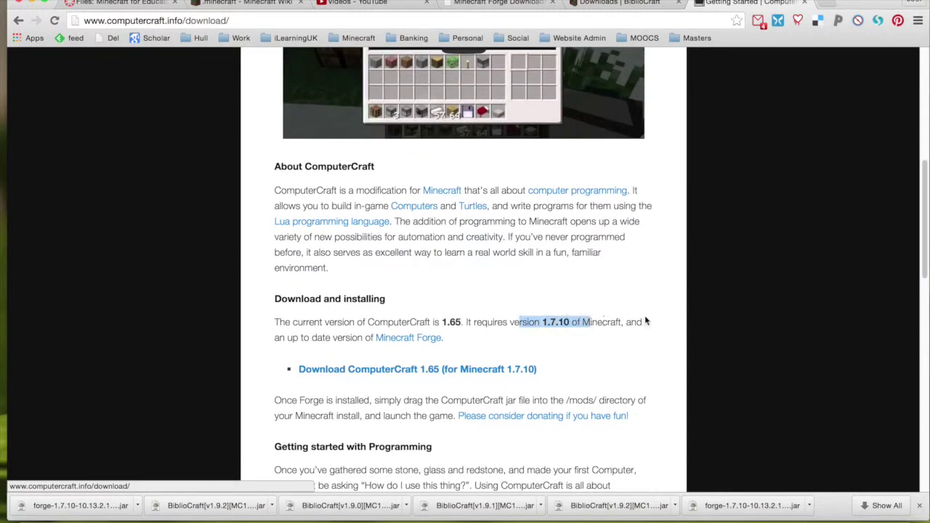
scroll(653, 294, "down", 2)
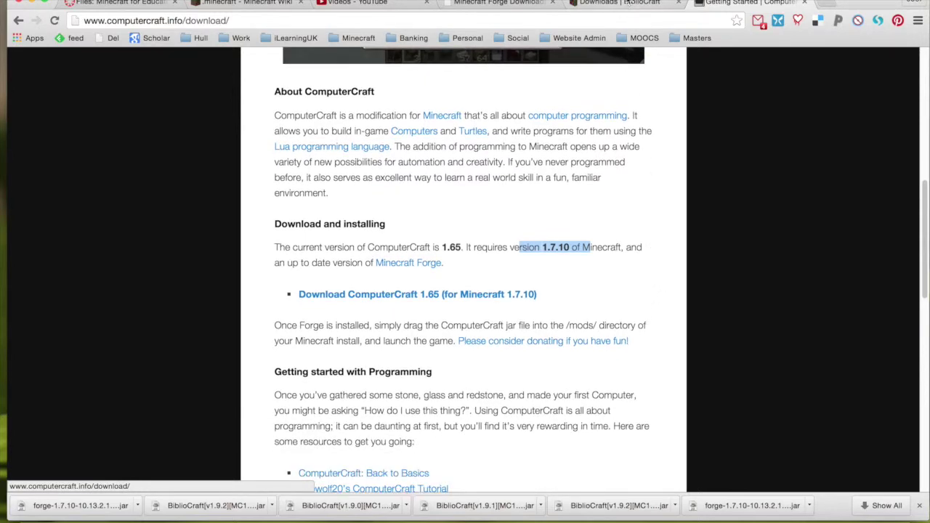
Check the Minecraft and Forge versions supported by the latest release on the BiblioCraft downloads page.
left_click(627, 2)
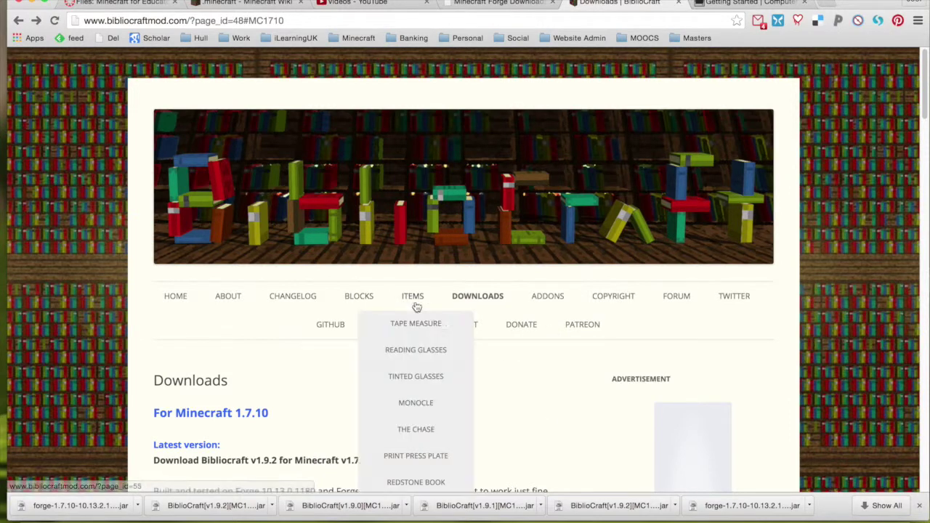
scroll(548, 365, "down", 1)
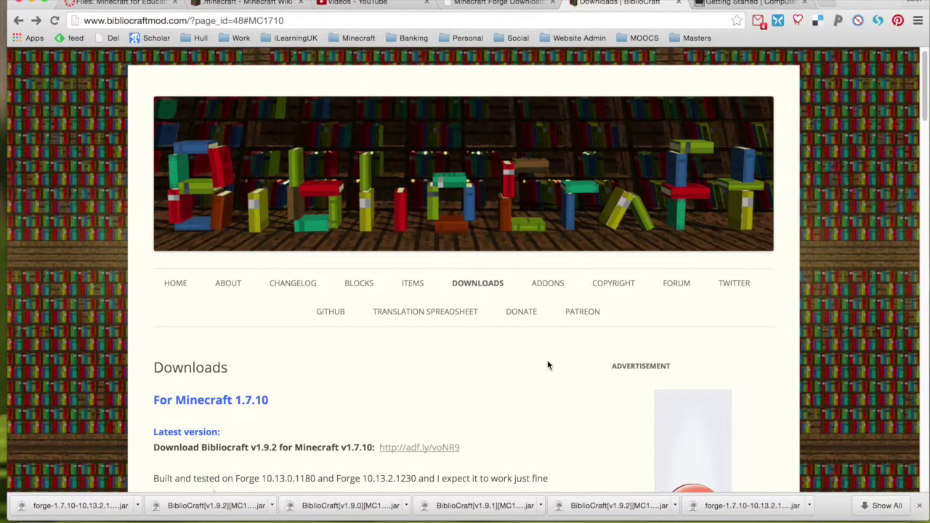
scroll(546, 361, "down", 1)
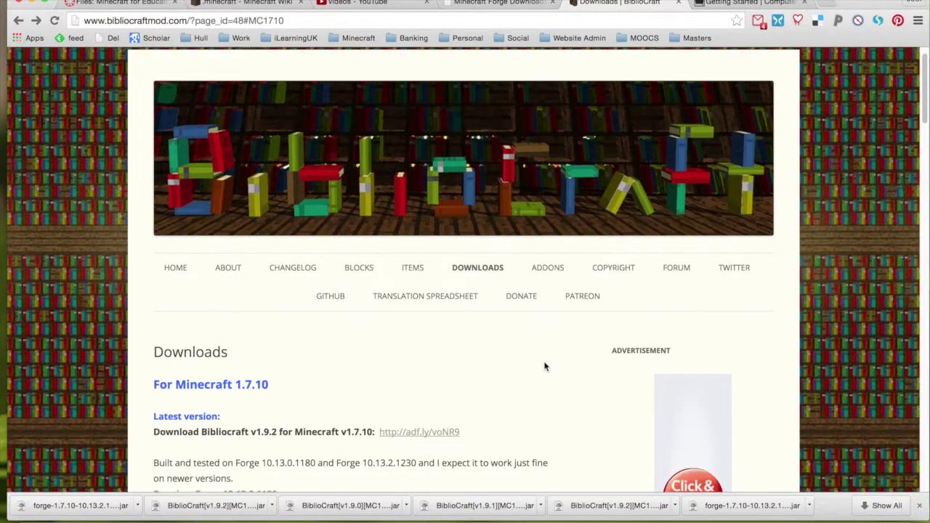
scroll(541, 356, "down", 10)
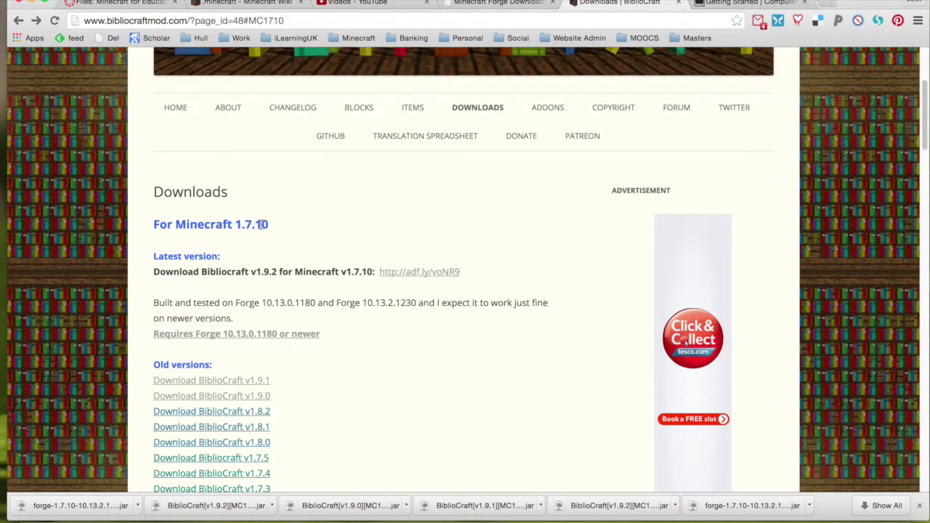
scroll(567, 229, "down", 2)
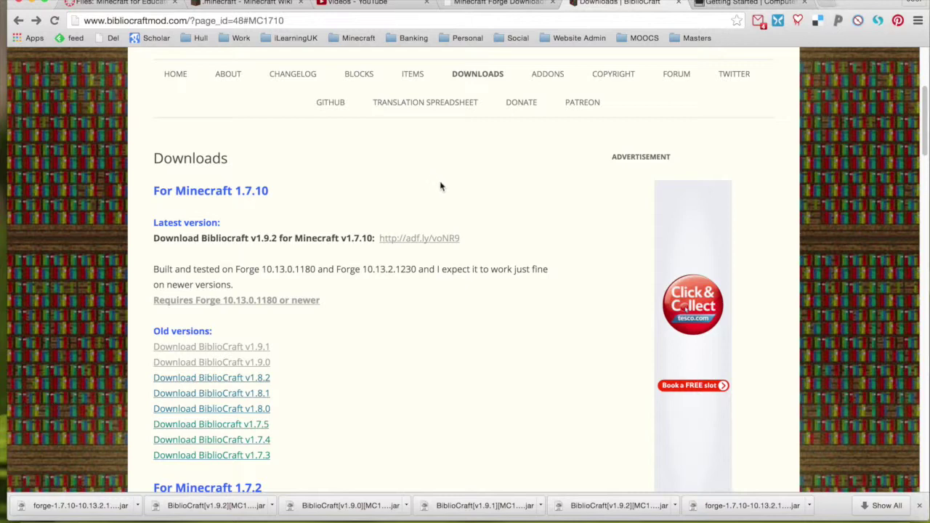
Filter the Minecraft Forge downloads to version 1.7.10, save the recommended installer to the Desktop and put the browser away.
left_click(501, 5)
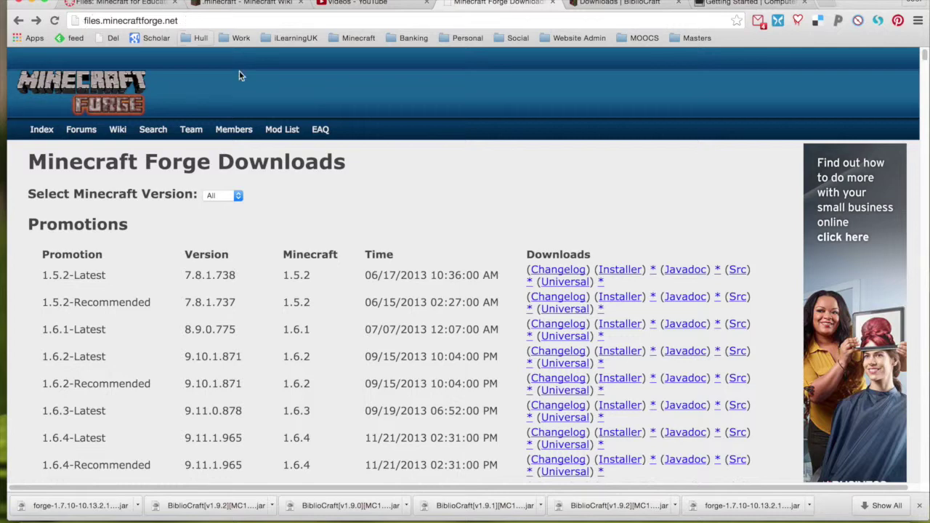
left_click(222, 197)
left_click(224, 216)
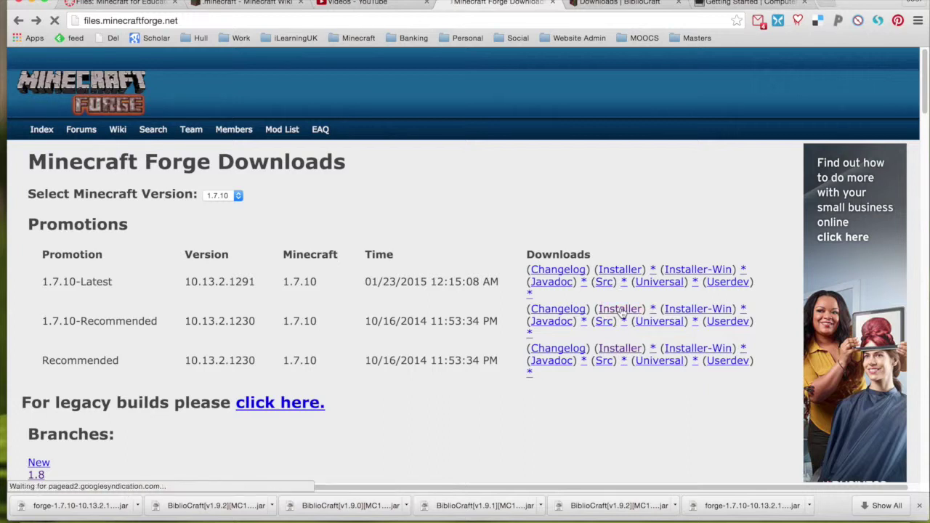
left_click(623, 313)
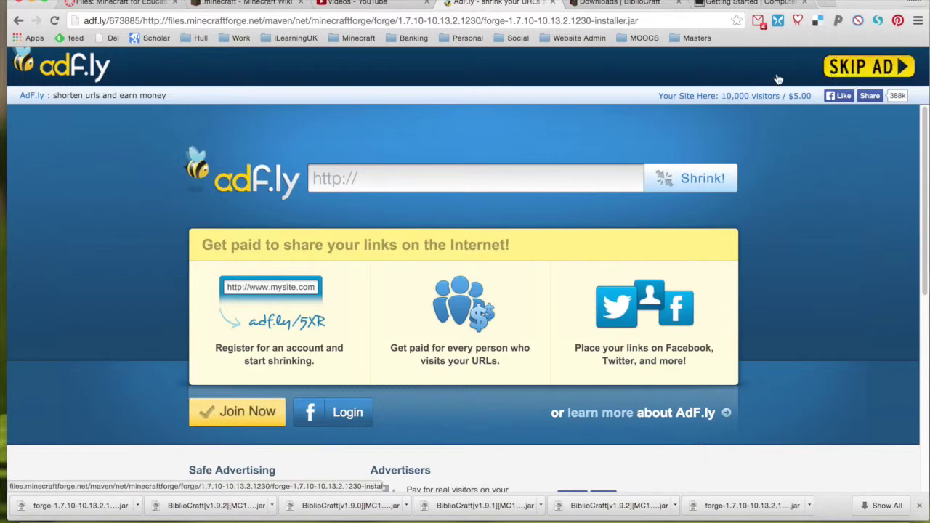
left_click(843, 67)
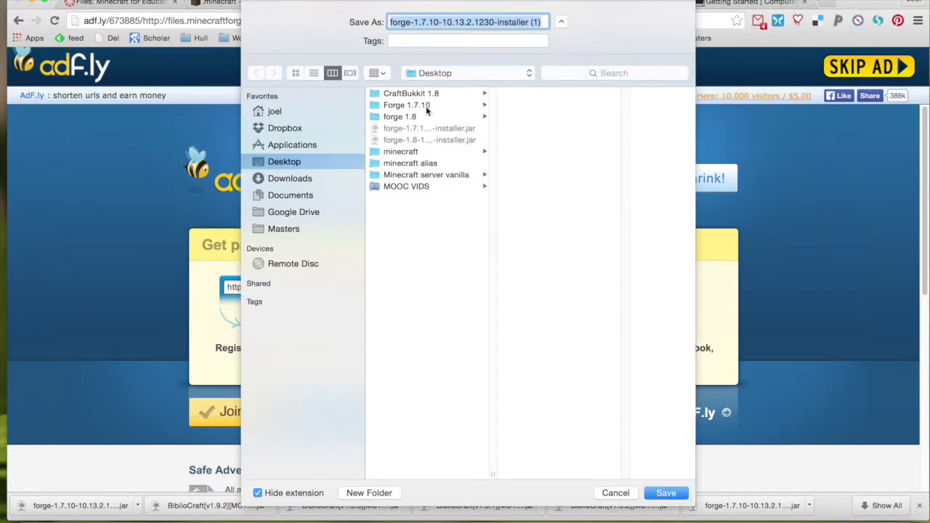
left_click(662, 493)
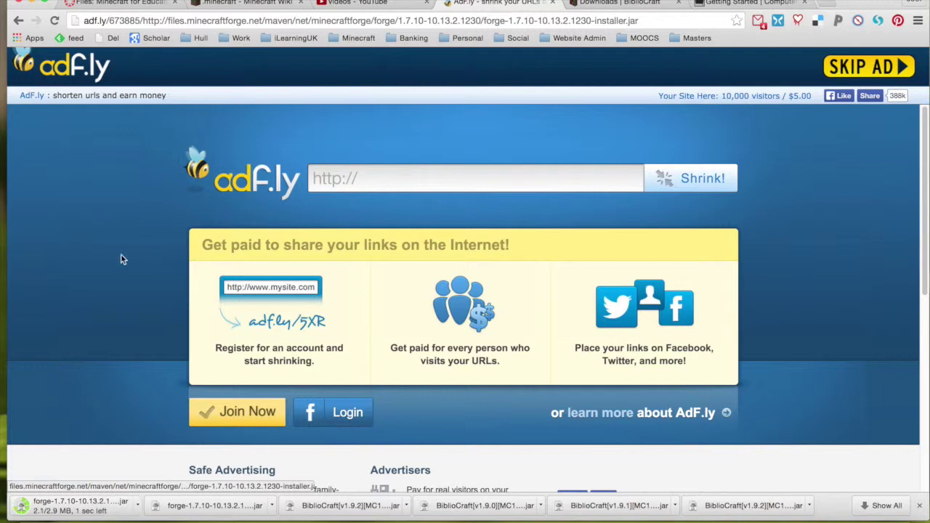
left_click(16, 21)
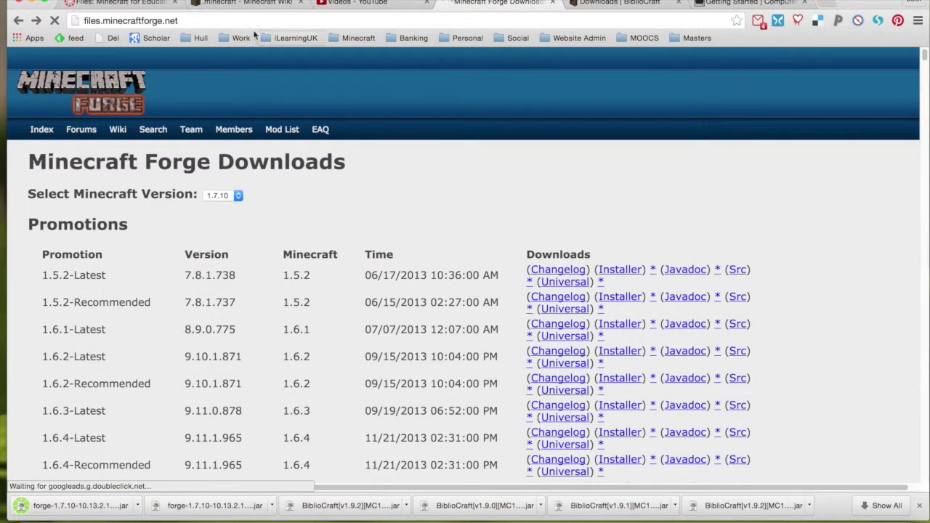
left_click(31, 4)
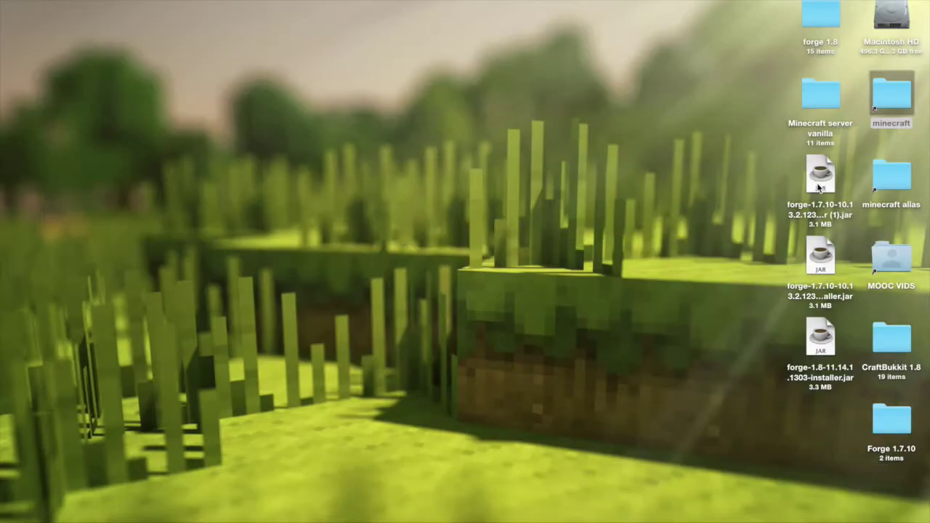
Run the Forge 1.7.10 installer from the desktop and choose the Install server option.
left_click(817, 268)
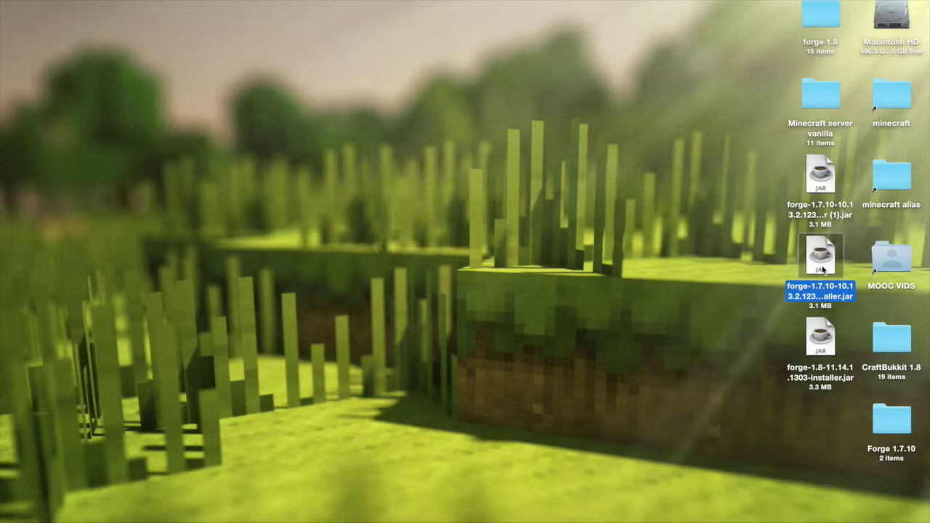
double_click(821, 263)
left_click(581, 180)
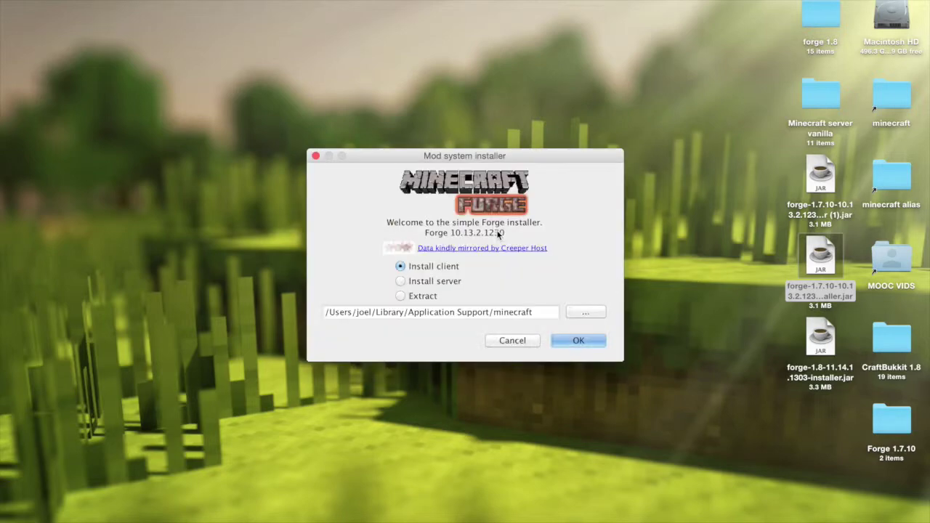
left_click_drag(474, 155, 425, 109)
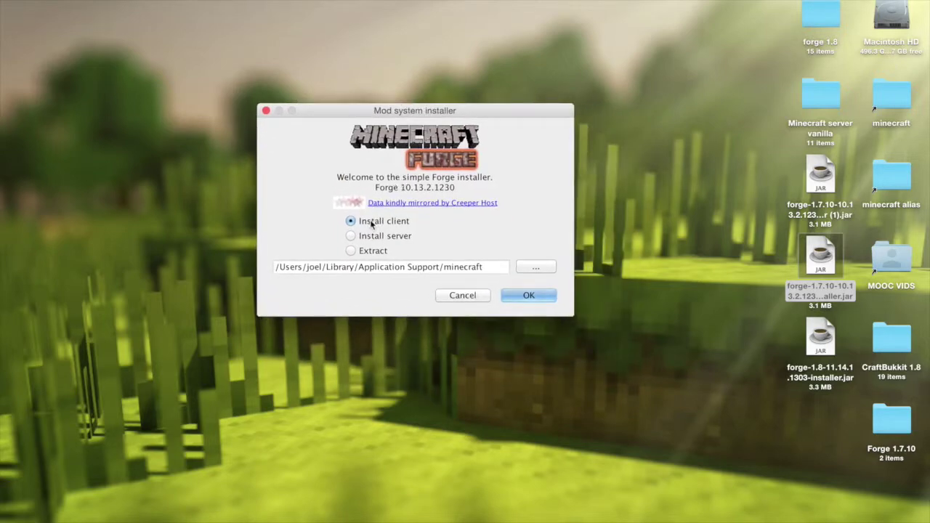
left_click(352, 235)
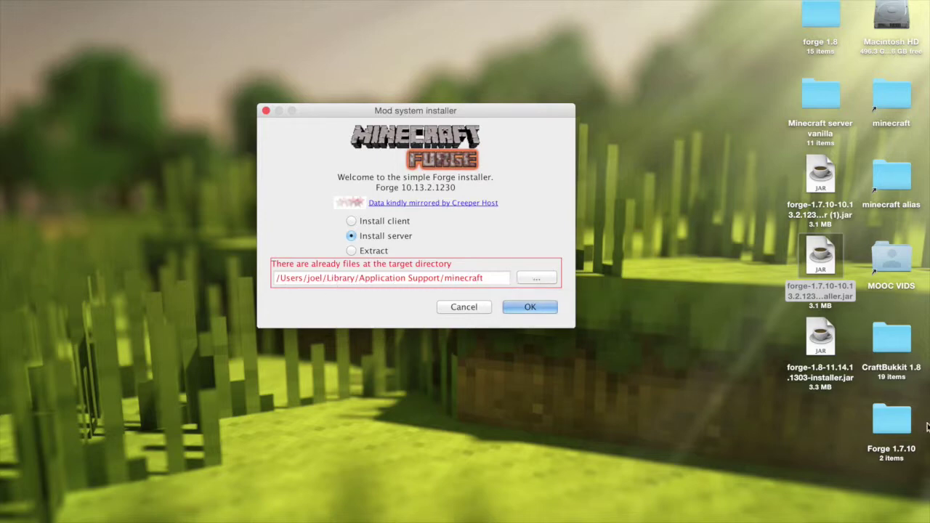
Check the desktop folder Forge 1.7.10, set it as the server's target directory and start the installation.
double_click(901, 420)
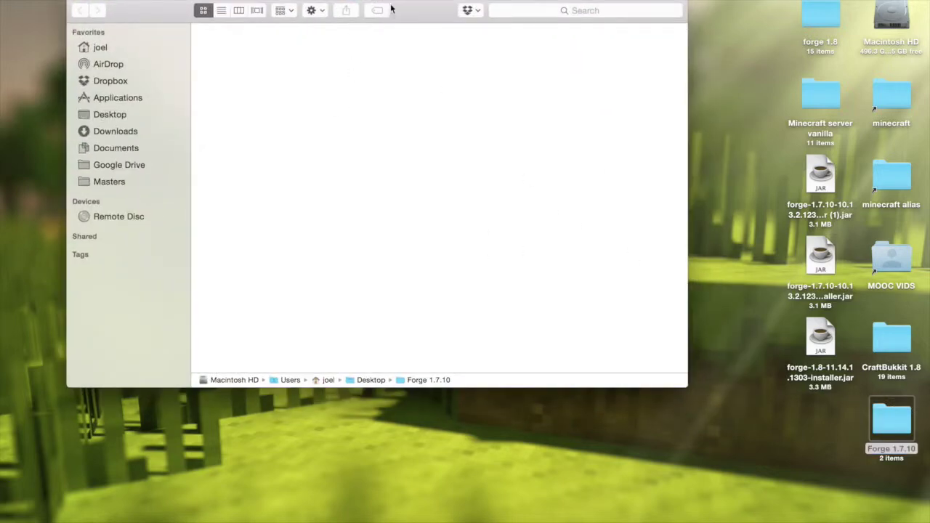
left_click(80, 3)
left_click(539, 279)
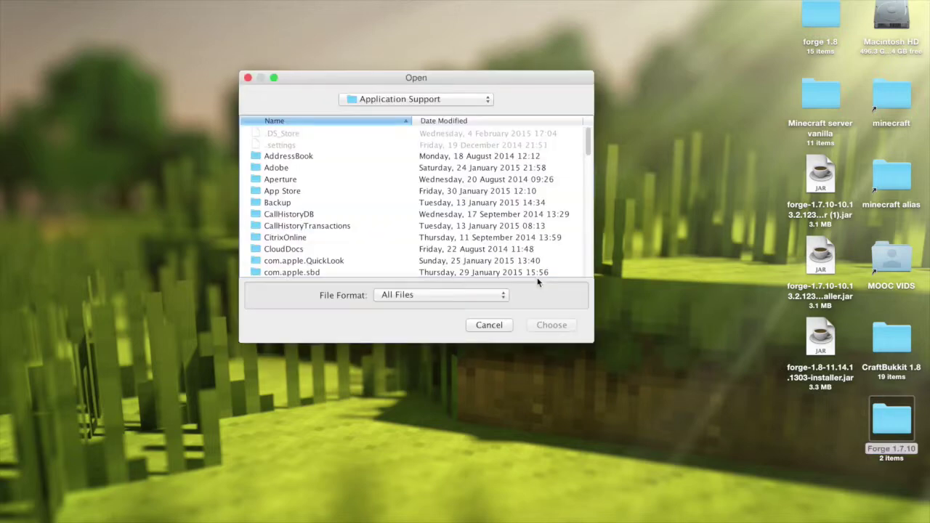
left_click(381, 101)
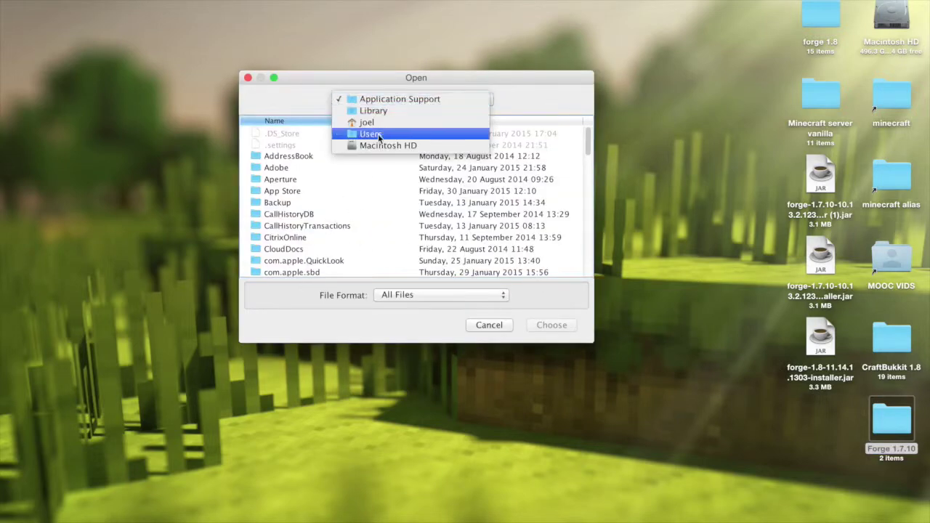
left_click(342, 123)
left_click(273, 270)
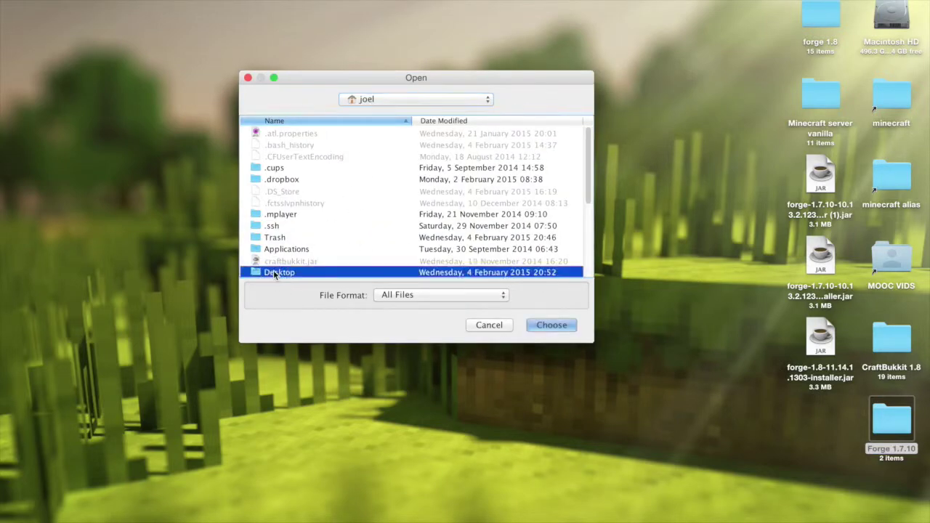
double_click(273, 270)
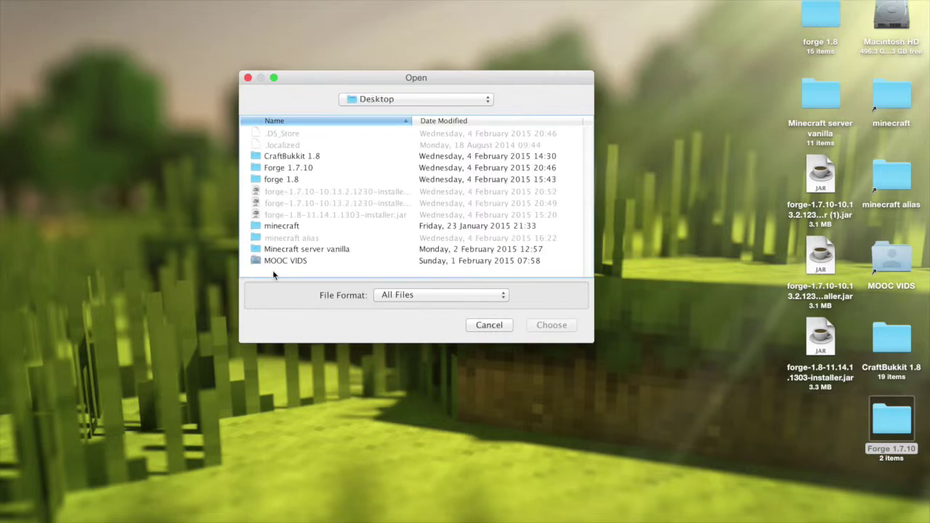
left_click(282, 170)
left_click(555, 327)
left_click(544, 310)
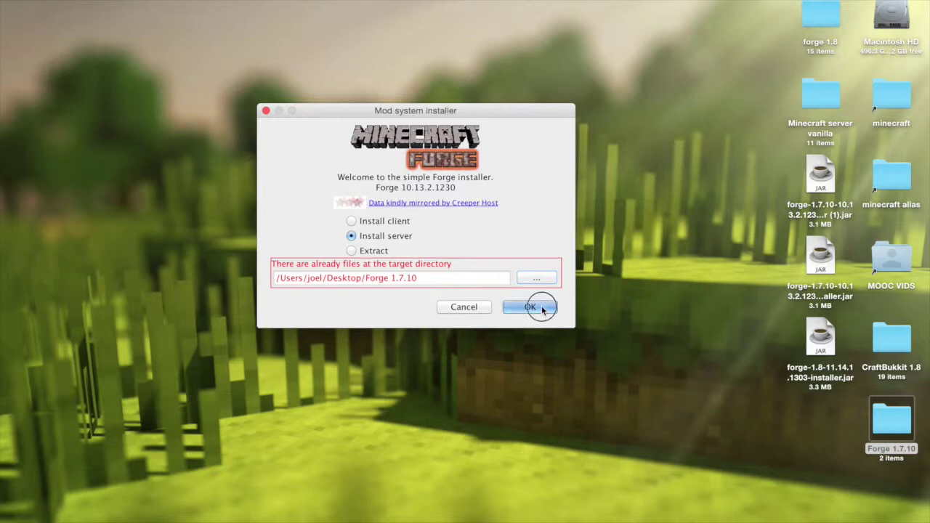
Widen the installer's progress window, inspect the Forge 1.7.10 folder's contents and place the progress window over its lower part.
left_click_drag(575, 287, 727, 285)
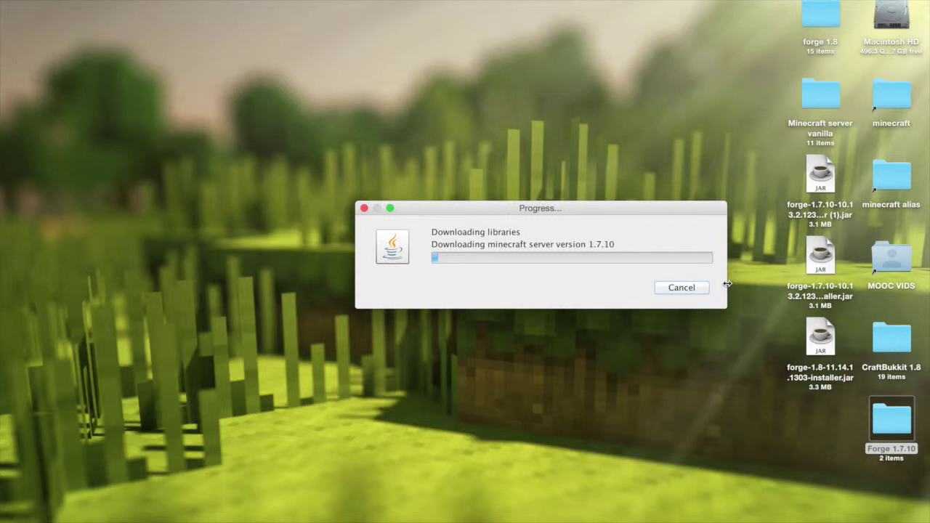
double_click(901, 415)
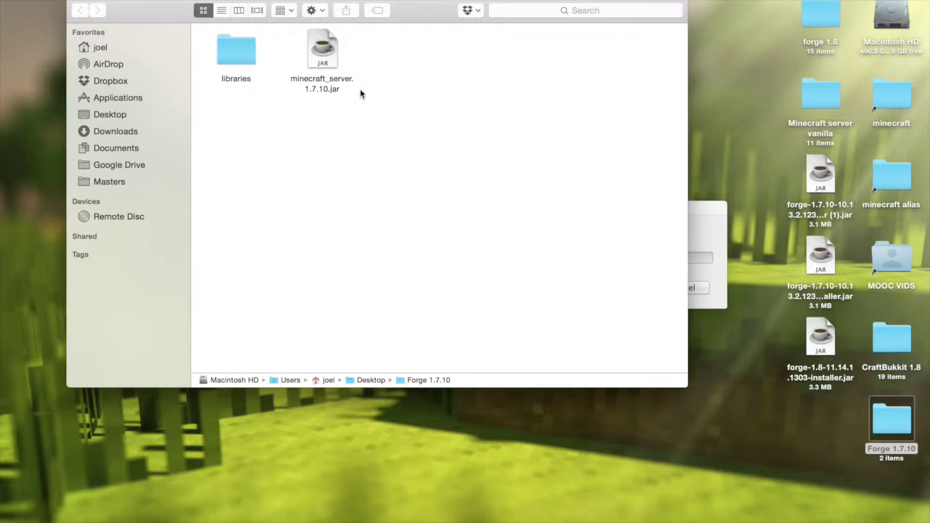
left_click(707, 223)
left_click_drag(707, 223, 696, 328)
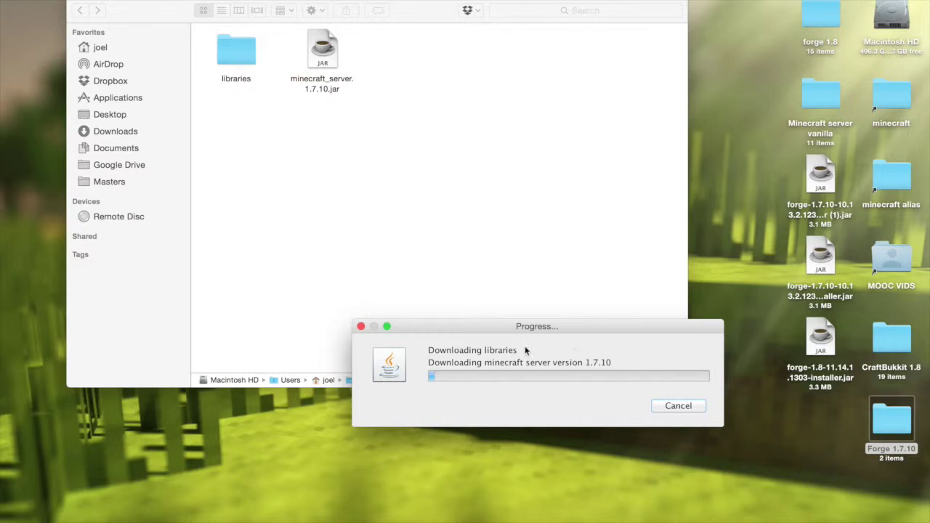
Download BiblioCraft v1.9.2 for Minecraft 1.7.10 from the BiblioCraft site, skipping the ad, save it to the Desktop and put the browser away.
left_click(865, 505)
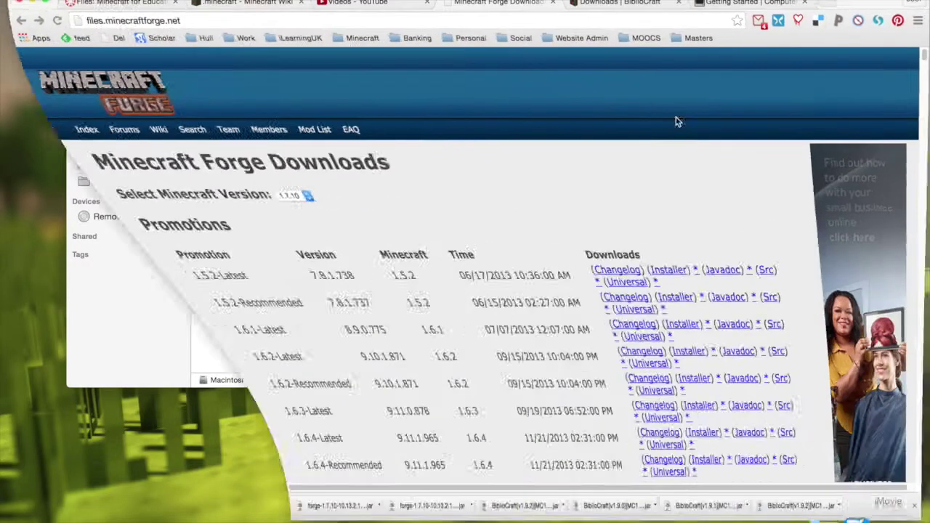
left_click(589, 3)
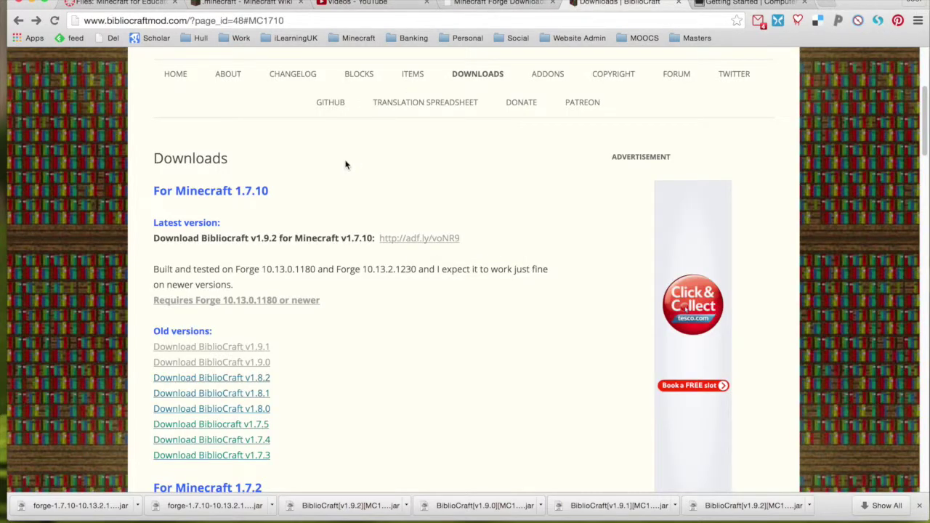
left_click(439, 240)
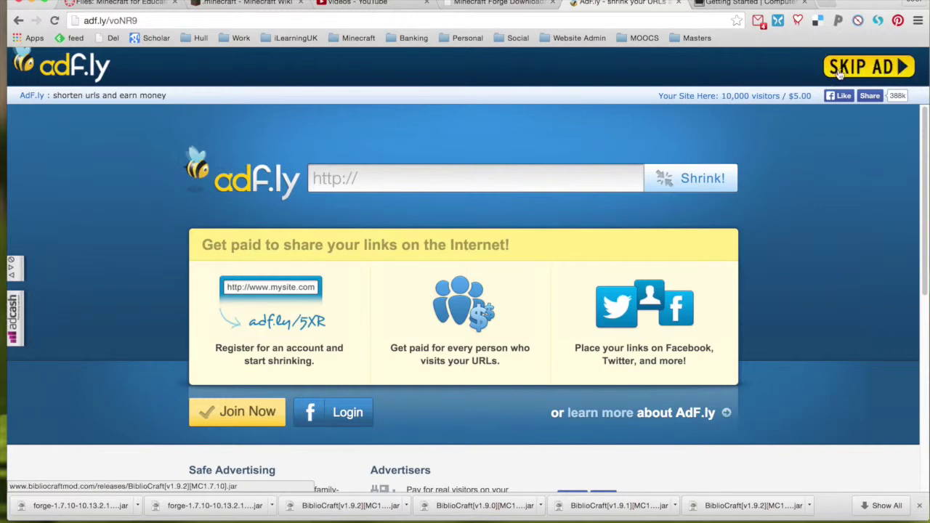
left_click(837, 73)
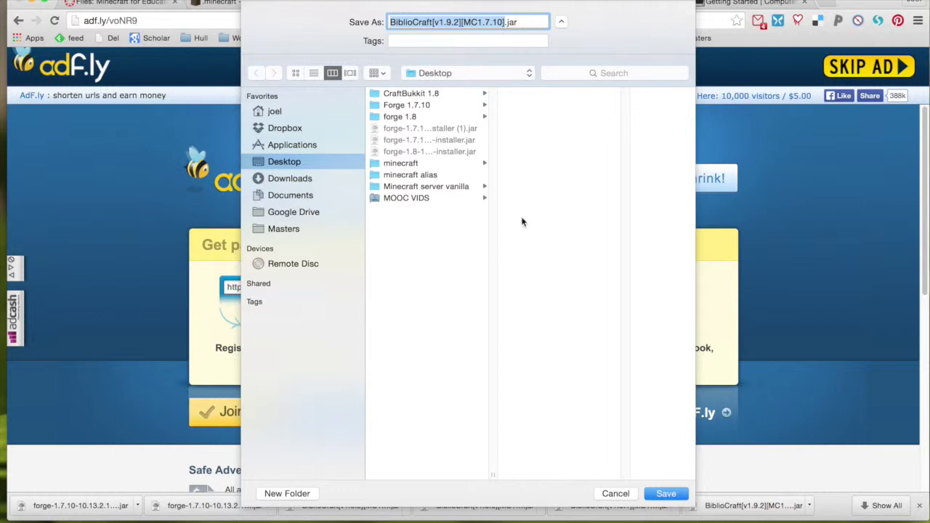
left_click(666, 497)
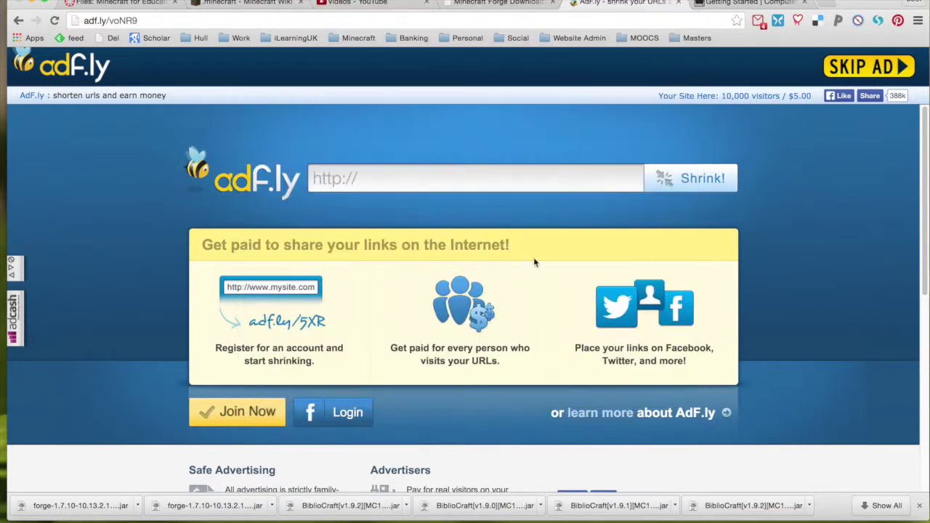
left_click(29, 4)
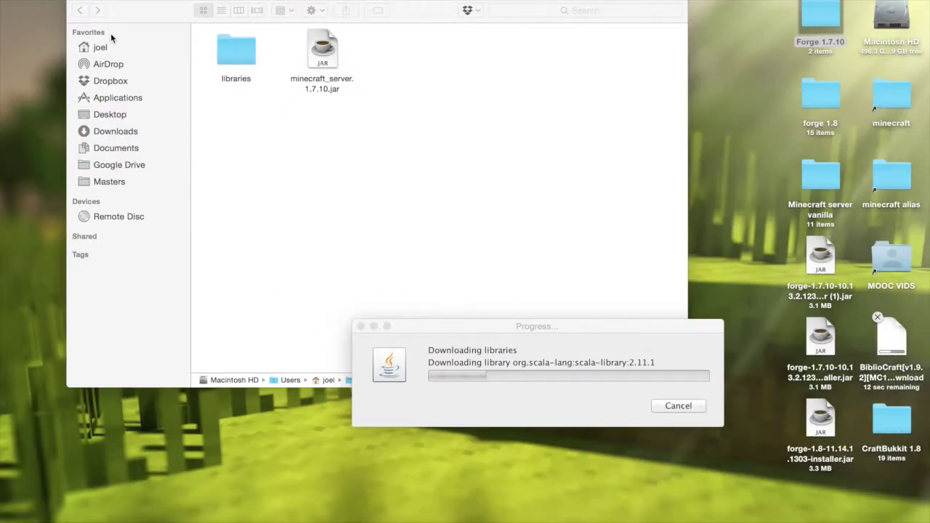
Acknowledge the completed Forge server installation and launch forge-1.7.10-10.13.2.1230-universal.jar from the Forge 1.7.10 folder.
left_click(500, 329)
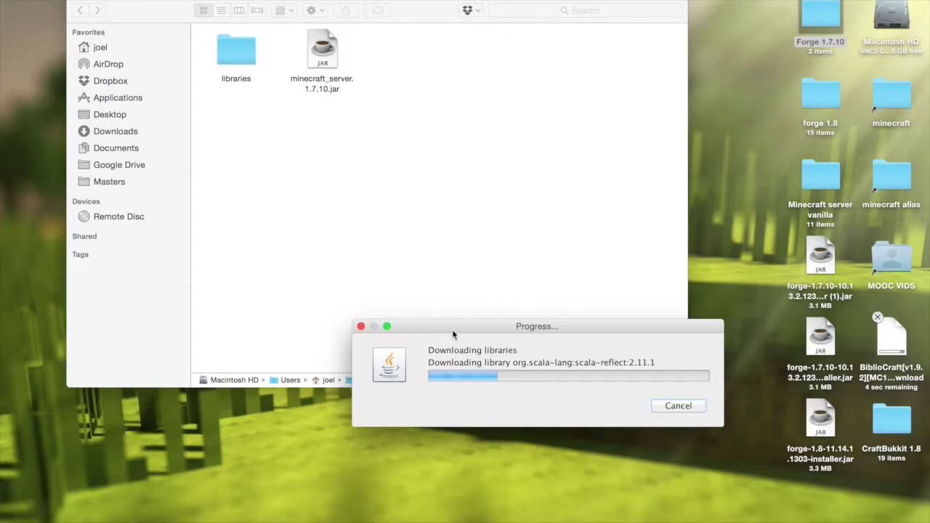
left_click_drag(443, 334, 341, 241)
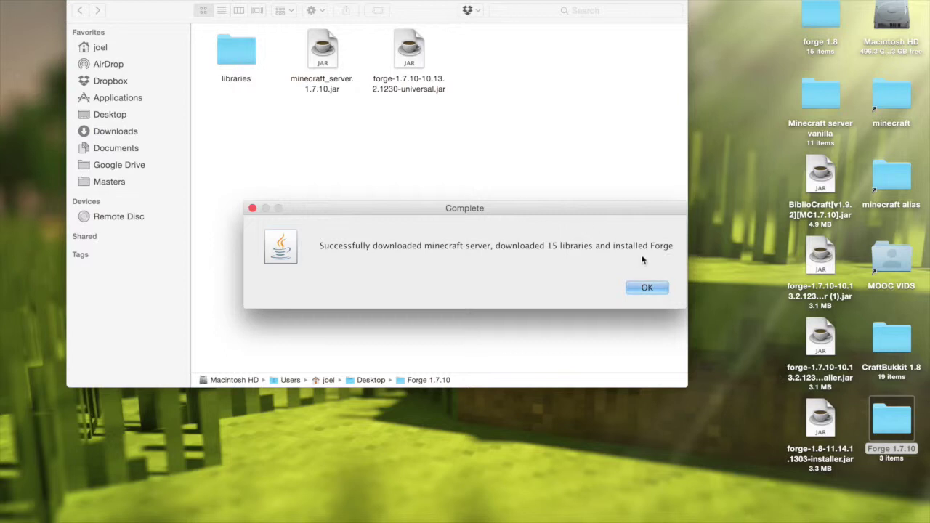
left_click(648, 288)
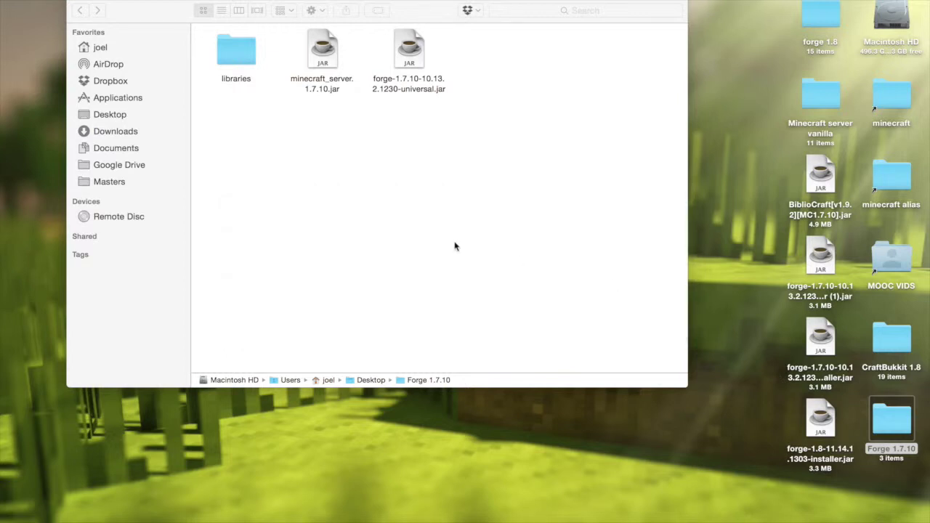
left_click(411, 58)
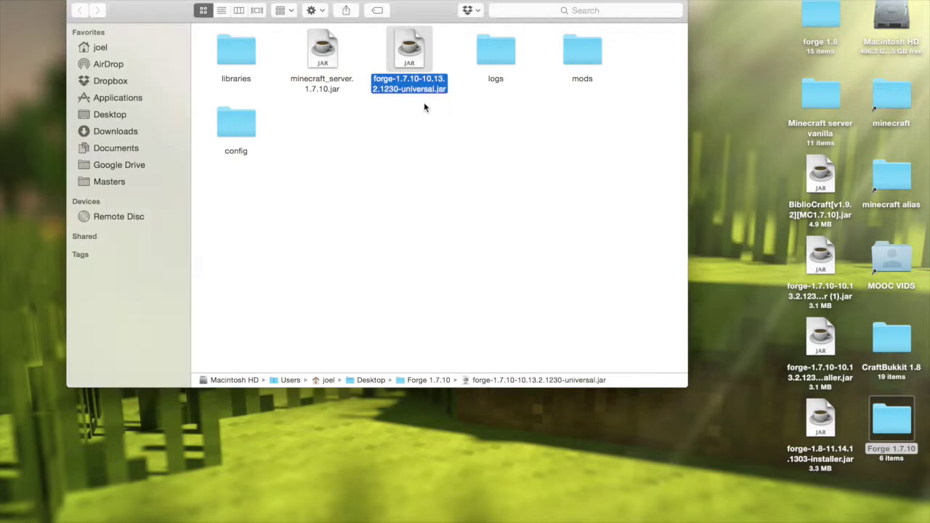
Accept the Minecraft EULA by setting eula=true in the server folder's eula.txt, then save and close the file.
left_click(327, 133)
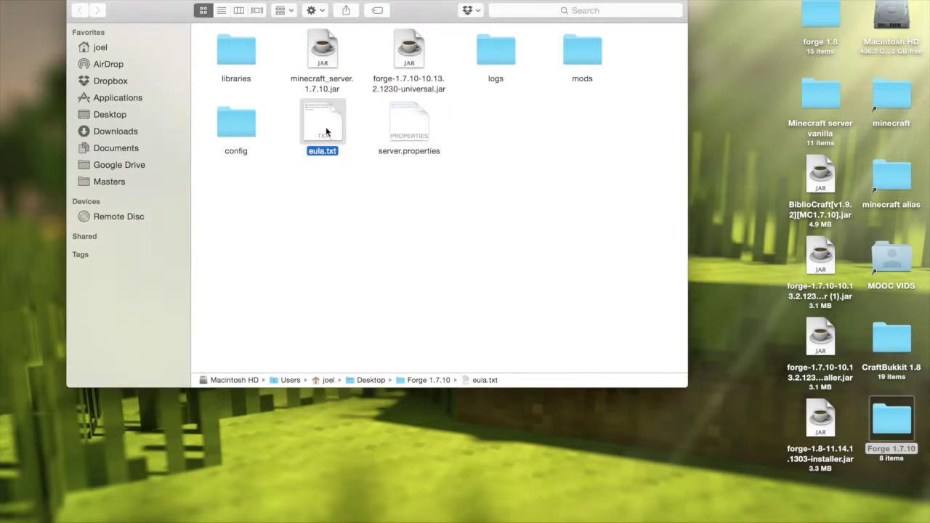
double_click(326, 133)
double_click(109, 151)
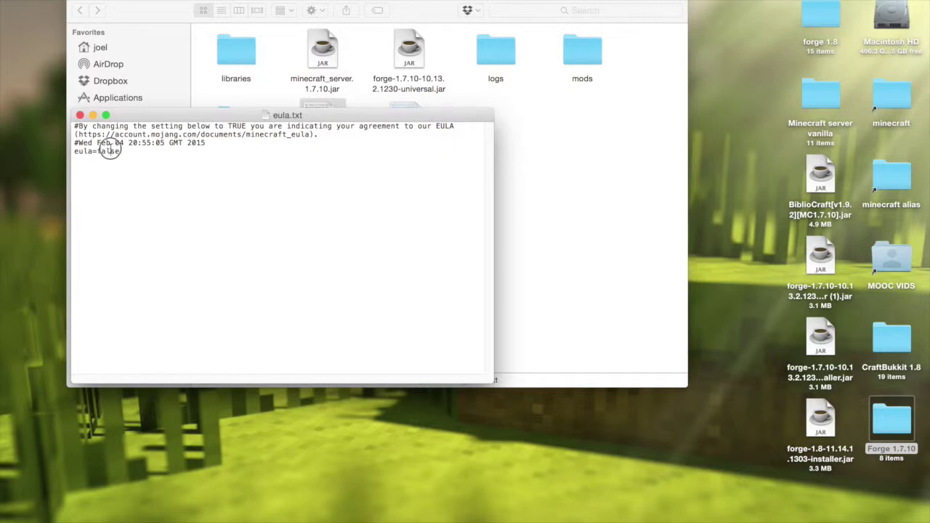
type("tru")
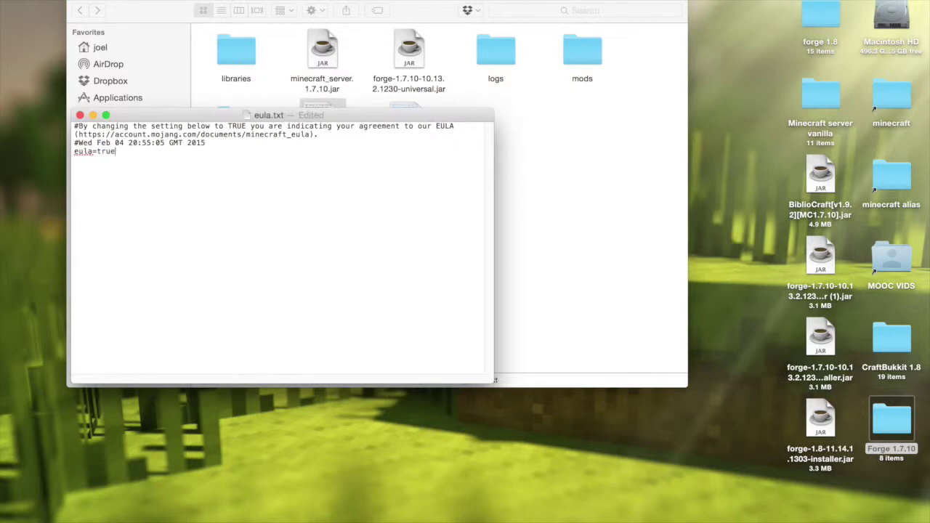
type("e")
left_click(87, 2)
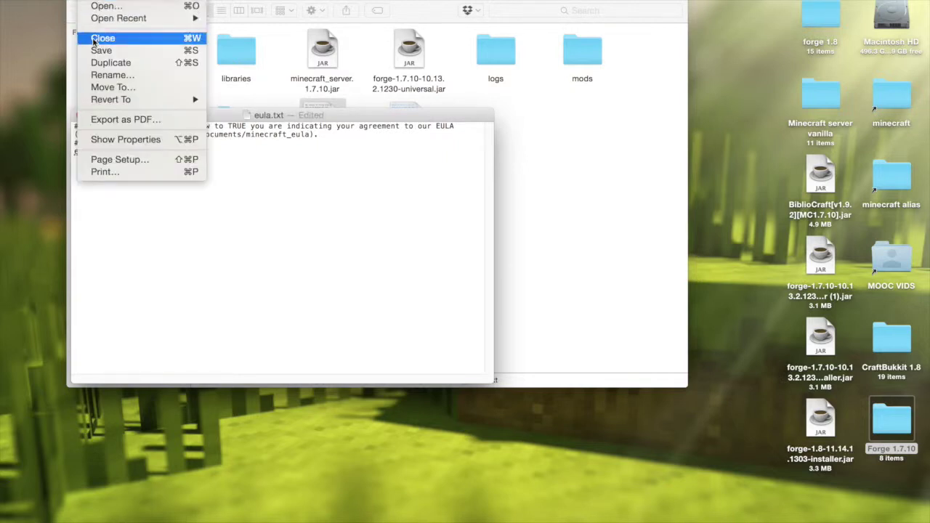
left_click(98, 48)
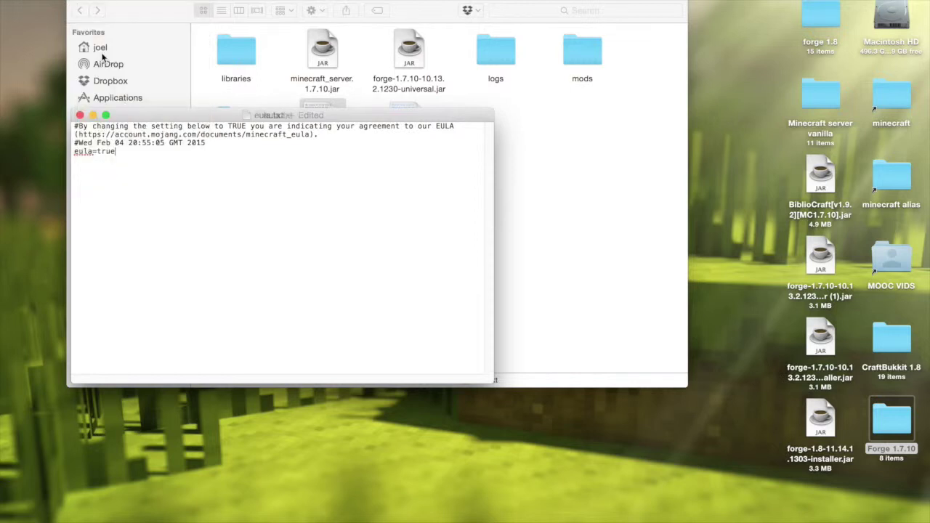
left_click(79, 116)
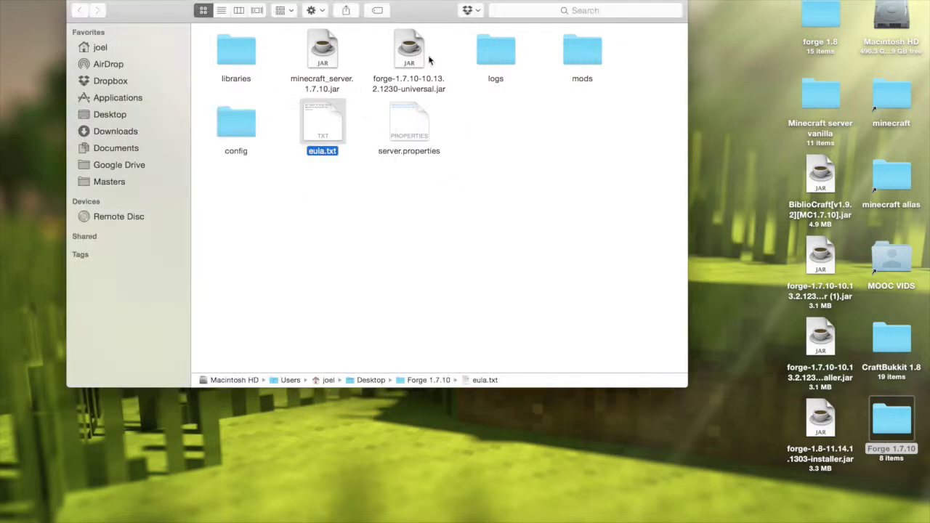
Launch the server again from the Forge universal jar and widen and reposition its window so the log can be read.
left_click(412, 54)
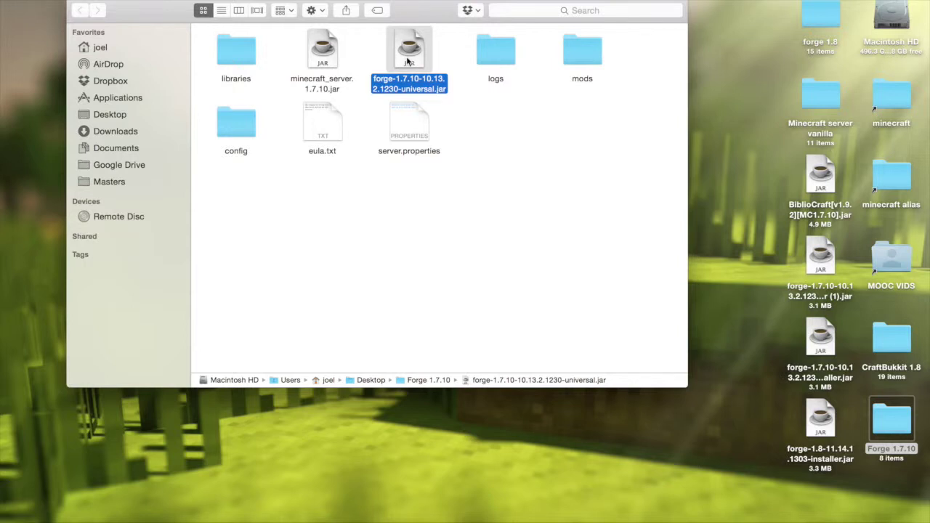
double_click(408, 64)
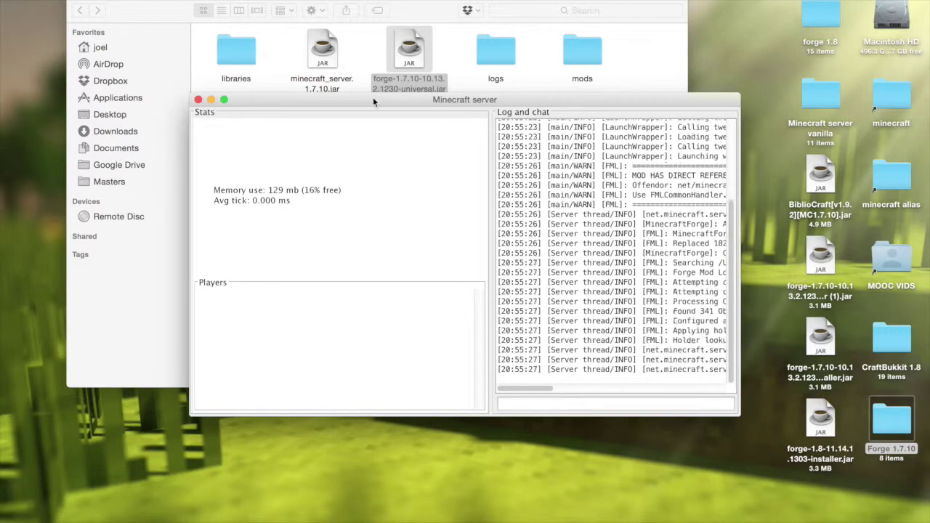
left_click_drag(372, 97, 210, 98)
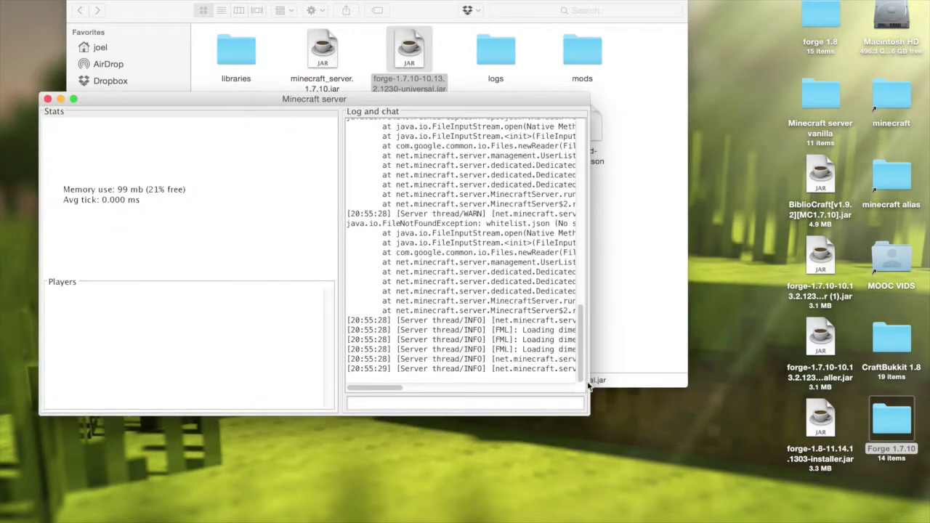
left_click_drag(591, 381, 833, 366)
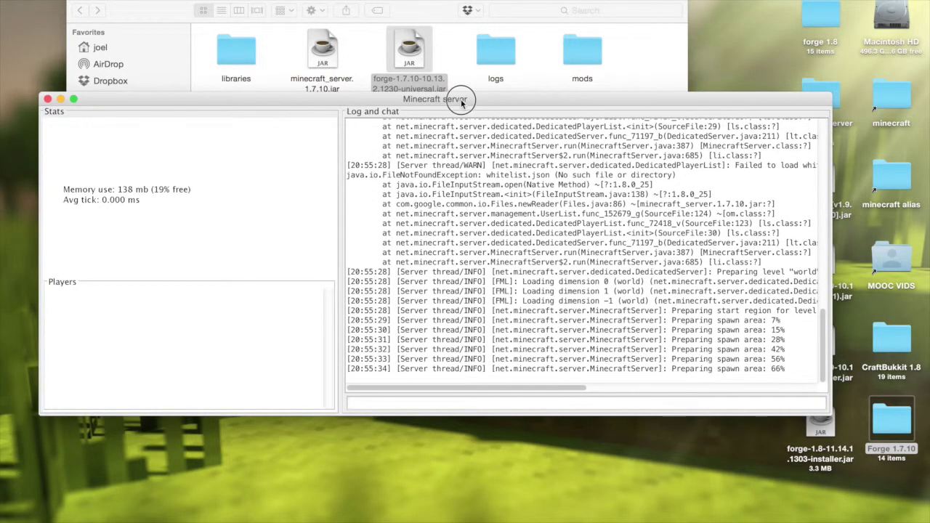
left_click_drag(460, 103, 442, 109)
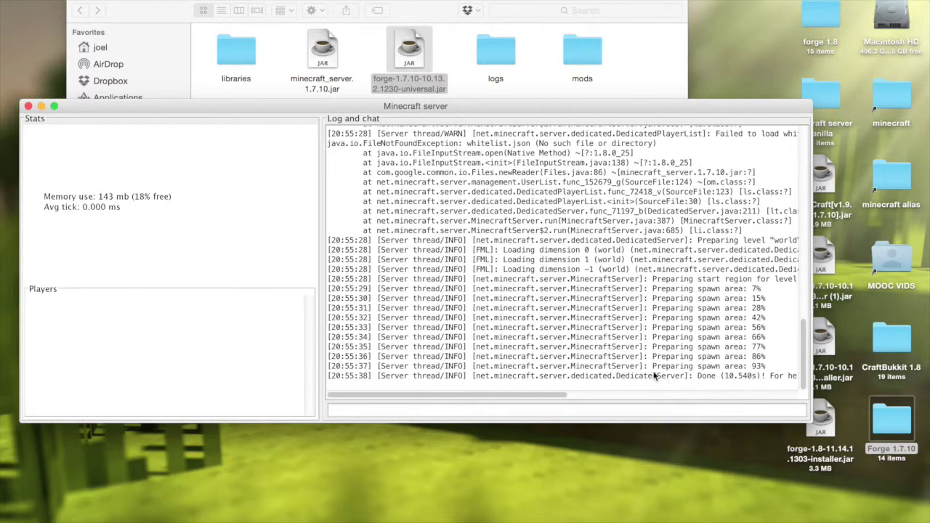
Shut down the Minecraft server with the stop command, close its window and return to the Forge 1.7.10 folder.
left_click(358, 411)
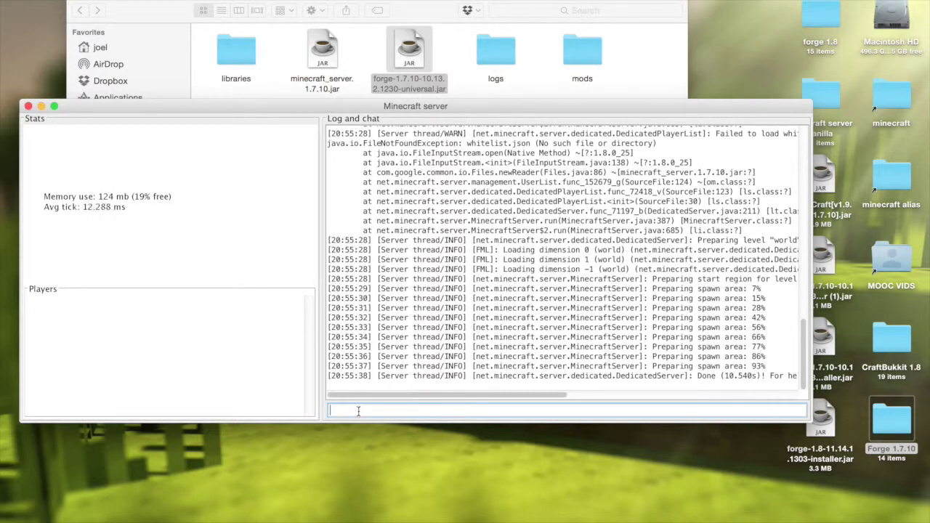
type("stop")
key("Return")
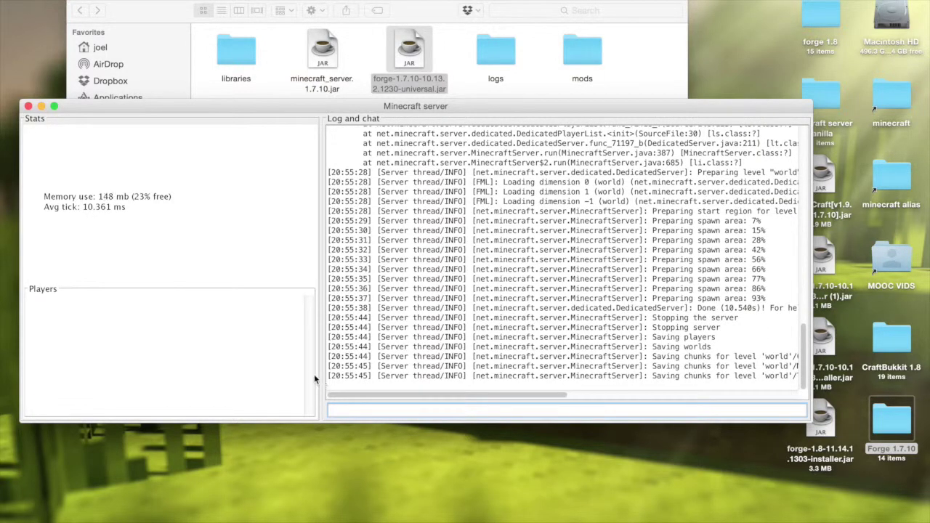
left_click(29, 106)
left_click(435, 293)
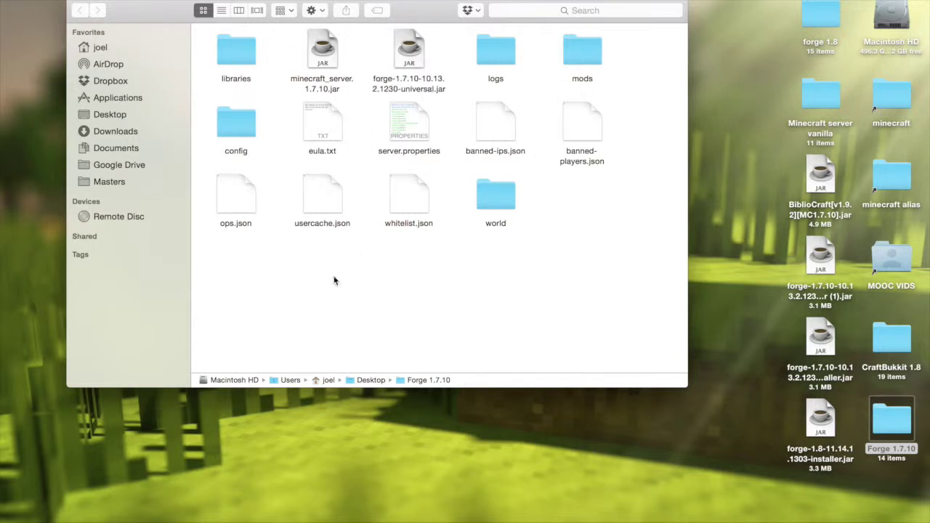
Copy BiblioCraft[v1.9.2][MC1.7.10].jar from the Desktop into the server's mods folder and return to the Forge 1.7.10 folder.
double_click(587, 62)
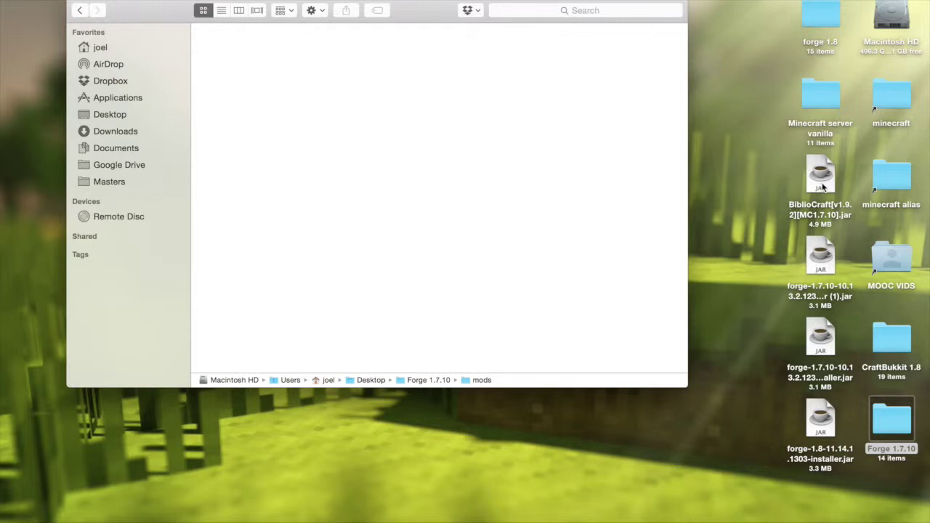
left_click_drag(820, 185, 256, 67)
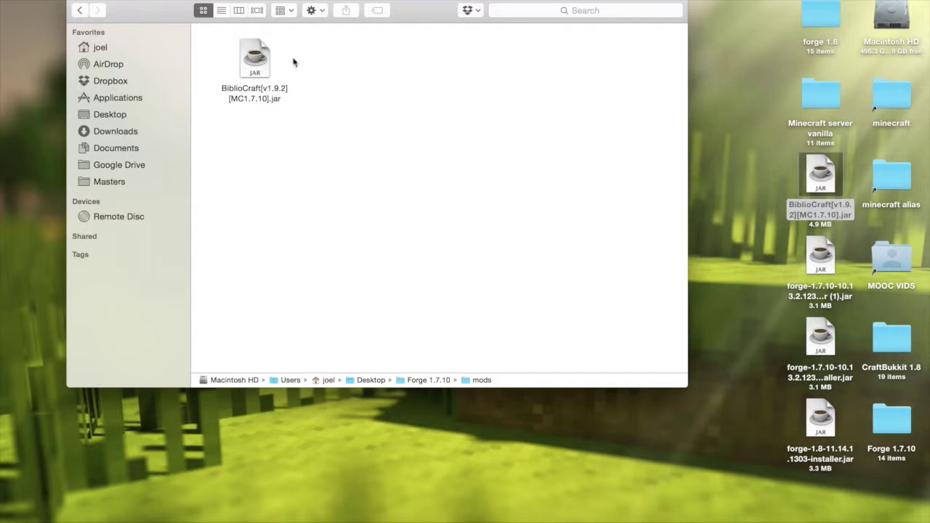
left_click(81, 11)
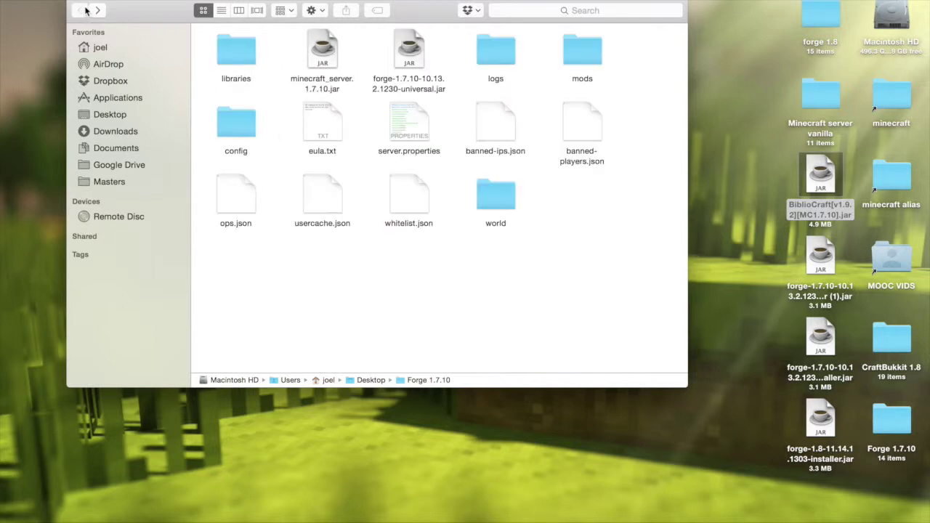
Restart the Forge server with the BiblioCraft mod in place and widen its window to show the full log lines.
left_click(405, 60)
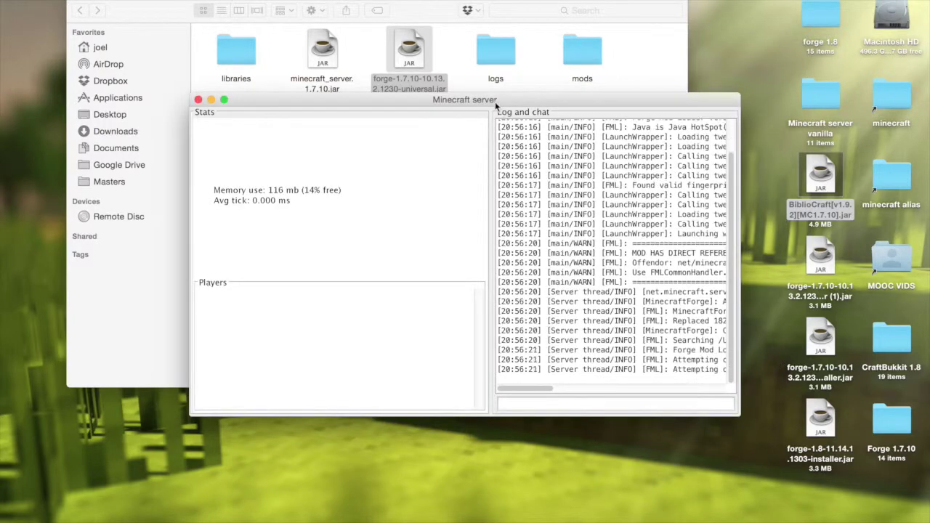
left_click_drag(495, 94, 332, 74)
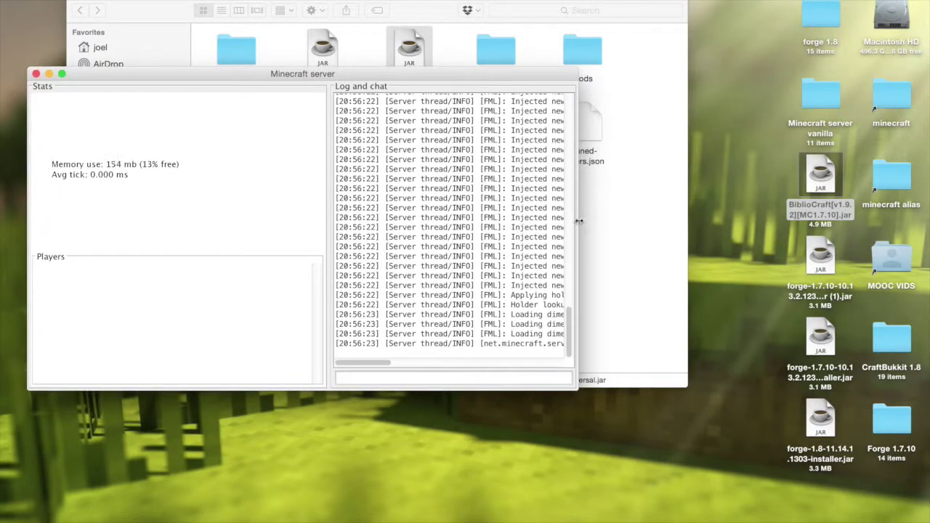
left_click_drag(583, 222, 872, 230)
Examine the server log for the BiblioCraft blocks and items being loaded, and move the server window down to reveal the mods folder.
scroll(623, 206, "up", 6)
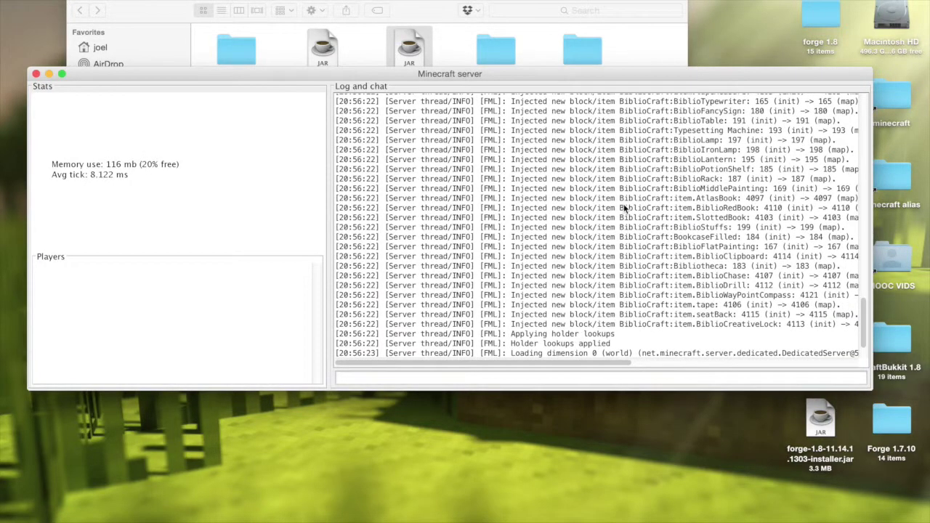
scroll(623, 206, "up", 10)
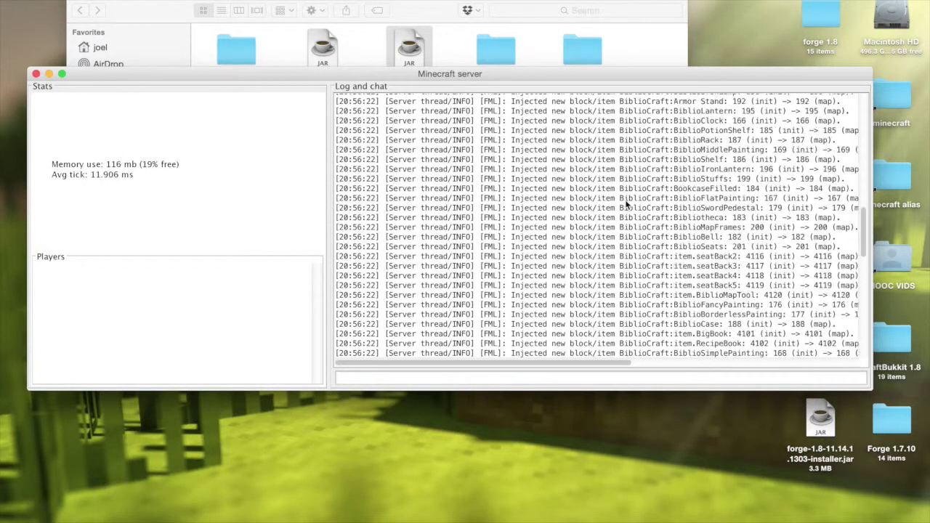
scroll(623, 205, "up", 5)
scroll(627, 206, "down", 15)
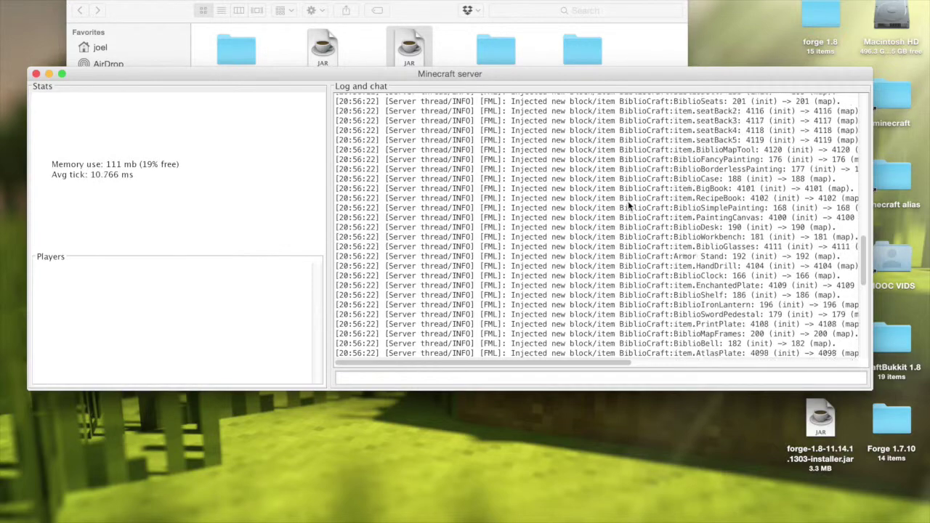
scroll(631, 207, "down", 3)
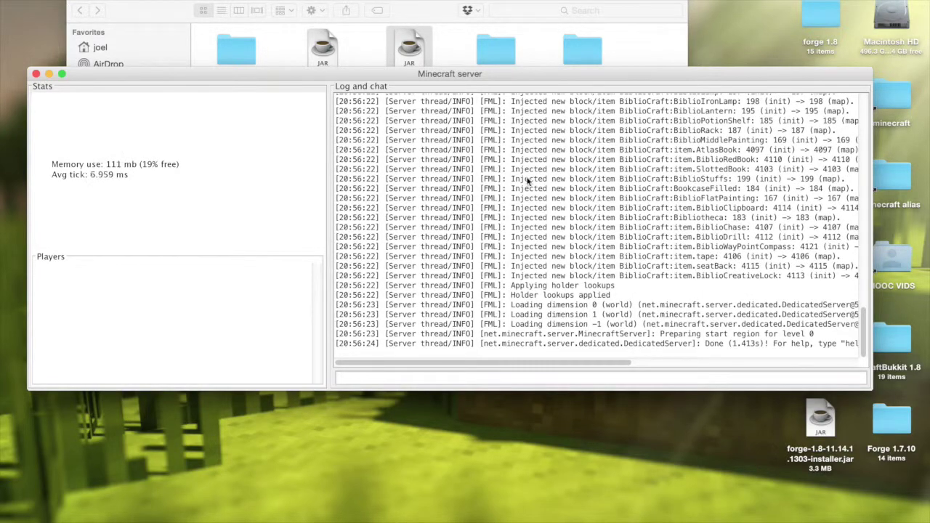
left_click_drag(477, 74, 476, 215)
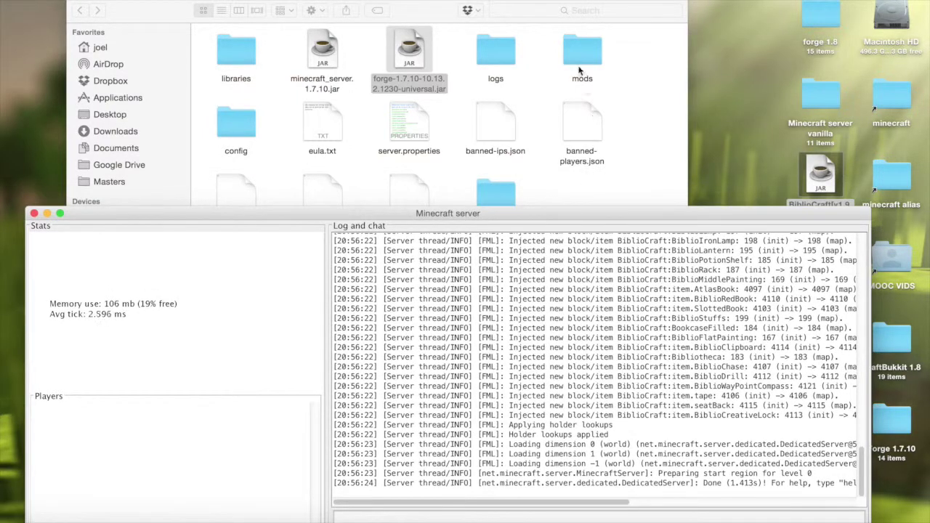
left_click_drag(515, 216, 504, 146)
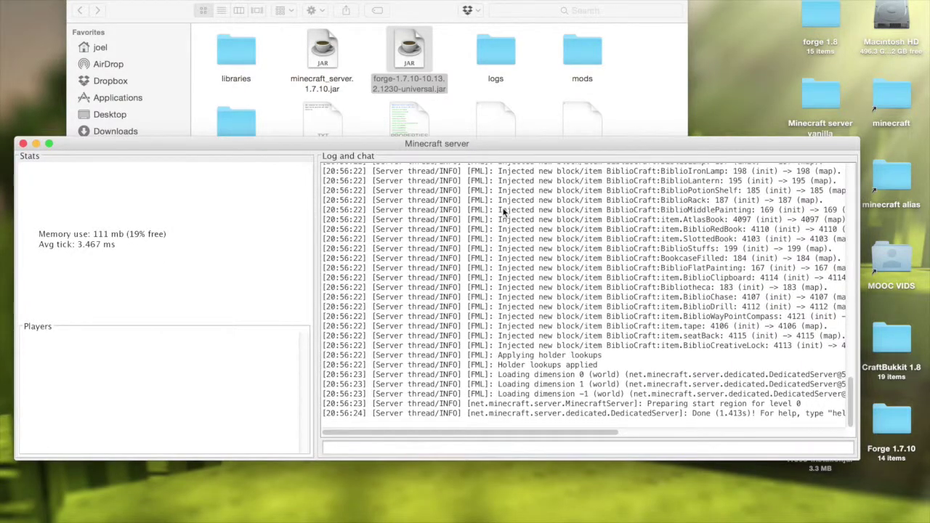
Narrow the Minecraft server window, move it clear of the mods folder, and launch the Forge 1.7.10 installer from the desktop.
left_click_drag(542, 148, 521, 124)
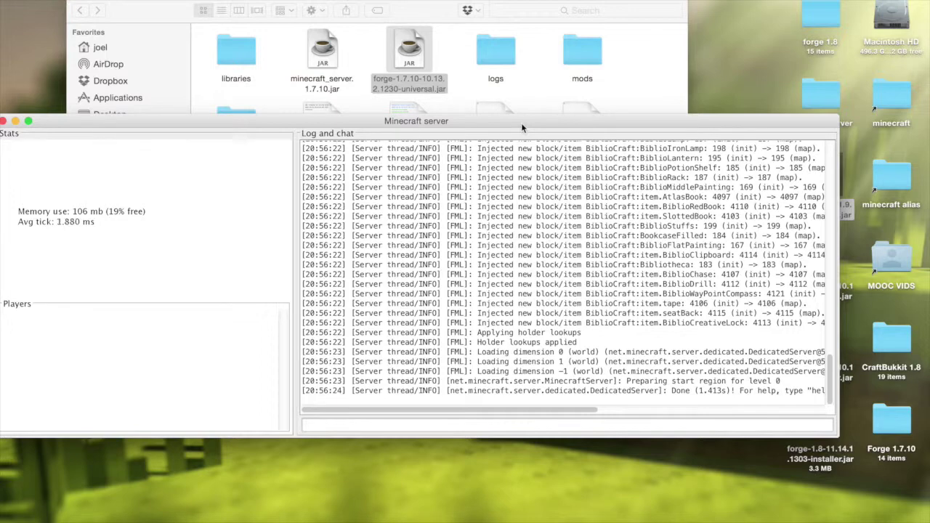
left_click_drag(418, 124, 492, 101)
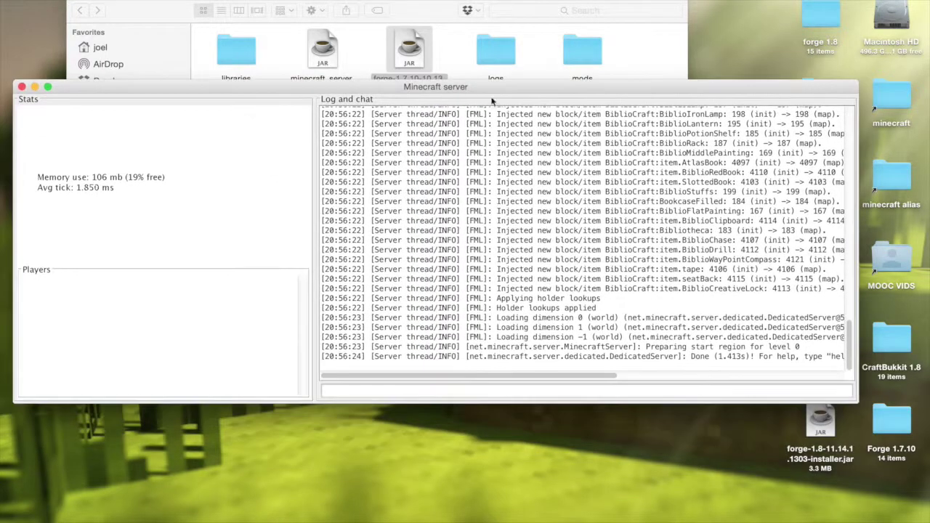
left_click_drag(857, 157, 544, 141)
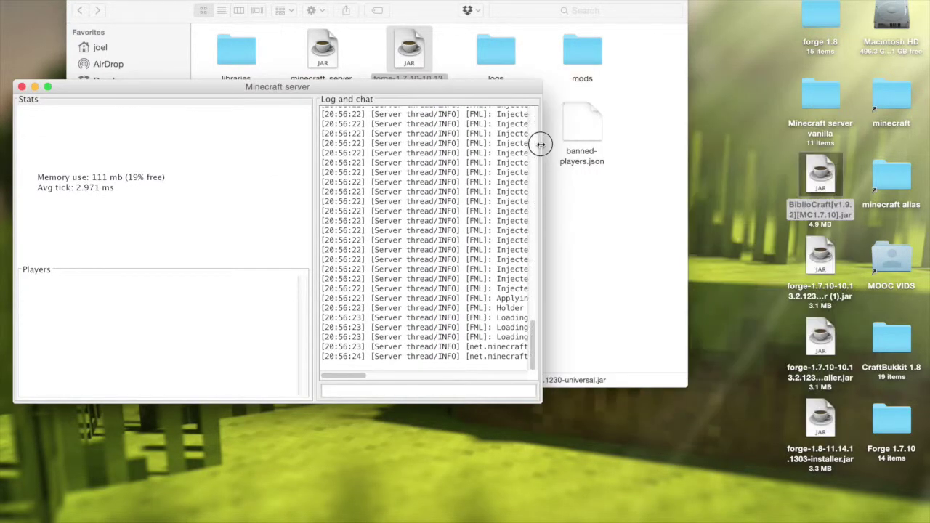
left_click_drag(486, 86, 460, 13)
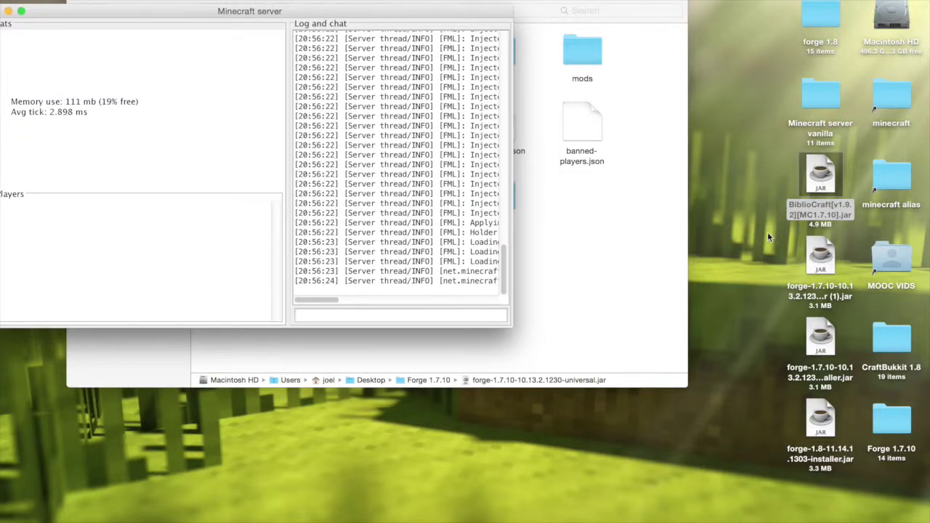
left_click(767, 234)
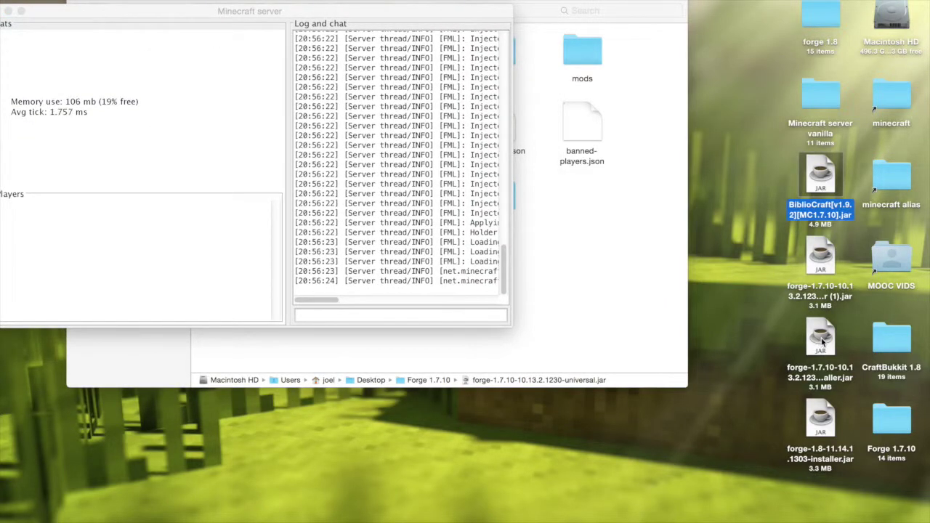
double_click(821, 339)
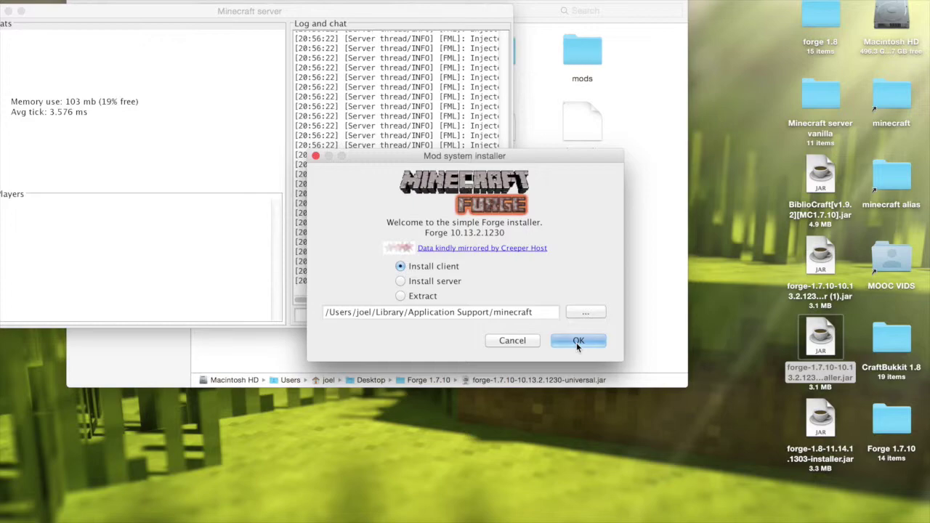
Switch to Chrome and review the Minecraft Wiki's .minecraft page for its address and folder paths per operating system, and put the browser away.
left_click(892, 508)
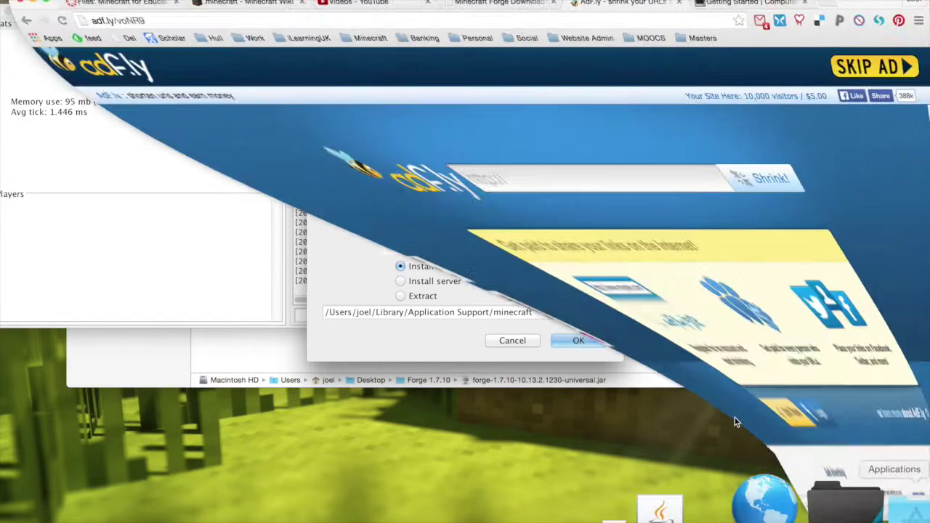
left_click(283, 8)
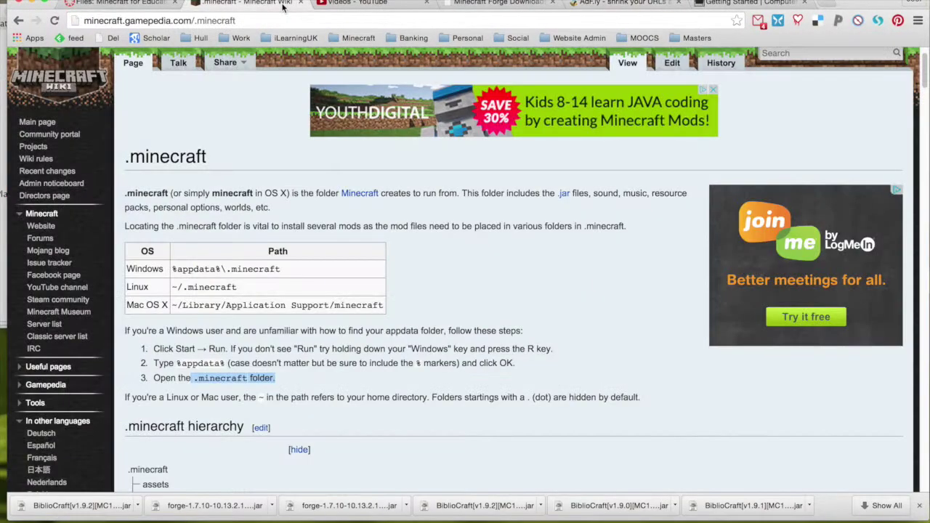
scroll(241, 120, "up", 2)
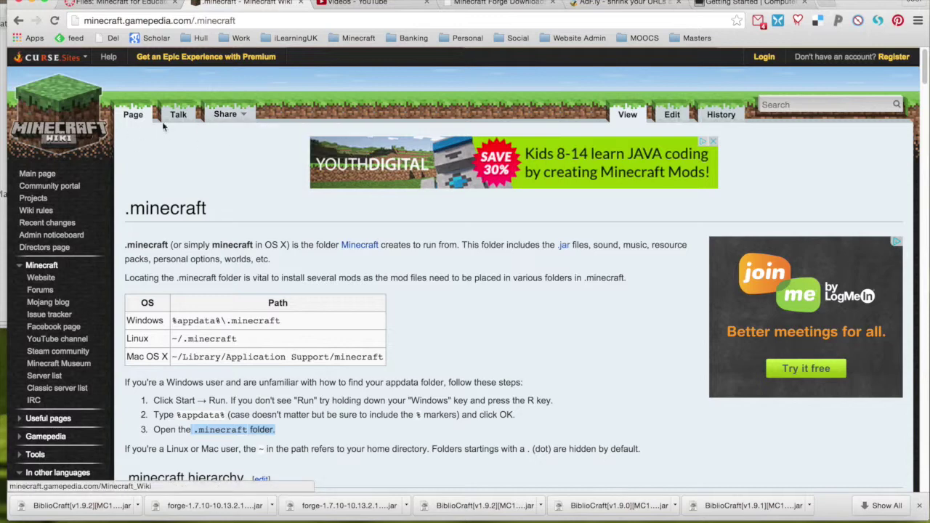
left_click_drag(194, 21, 237, 21)
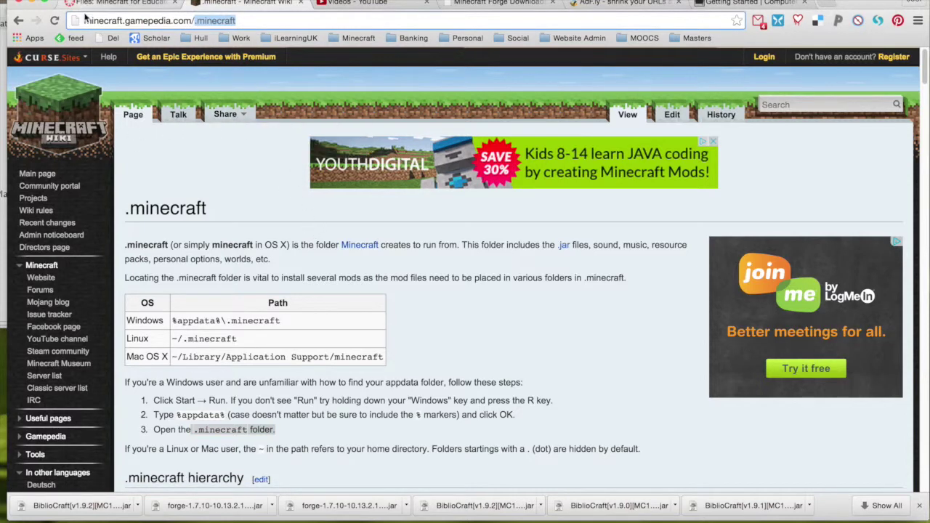
left_click_drag(86, 20, 239, 21)
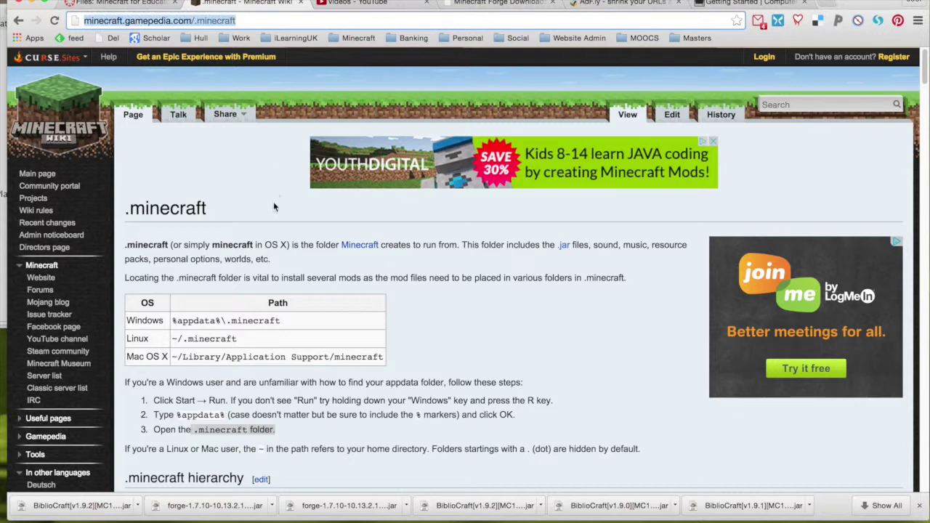
scroll(273, 207, "down", 3)
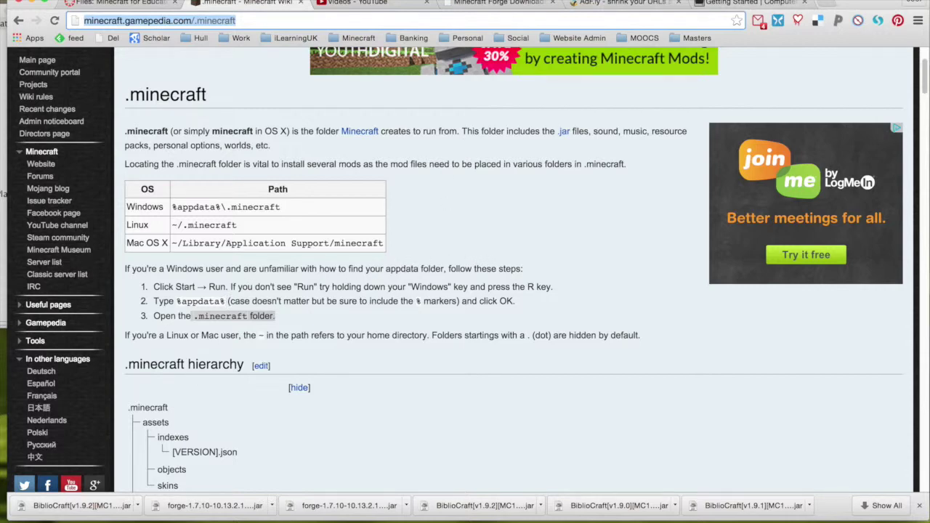
left_click(30, 2)
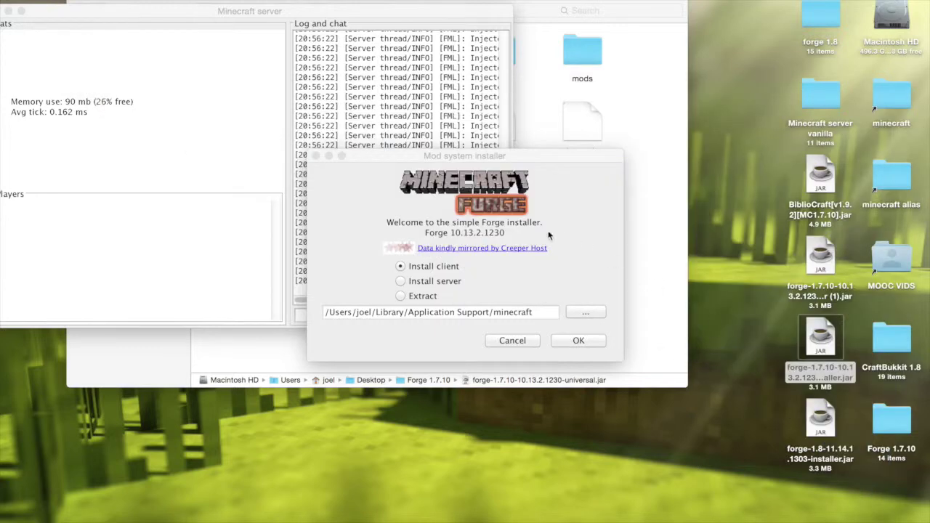
Install the Forge 10.13.2.1230 client into the default Library/Application Support/minecraft folder and dismiss the completion dialog.
left_click(546, 268)
left_click(579, 339)
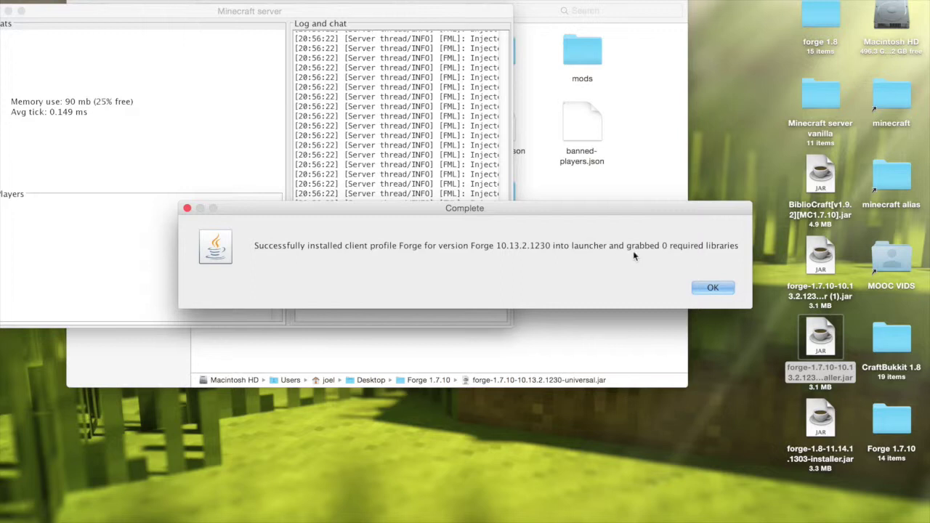
left_click(714, 289)
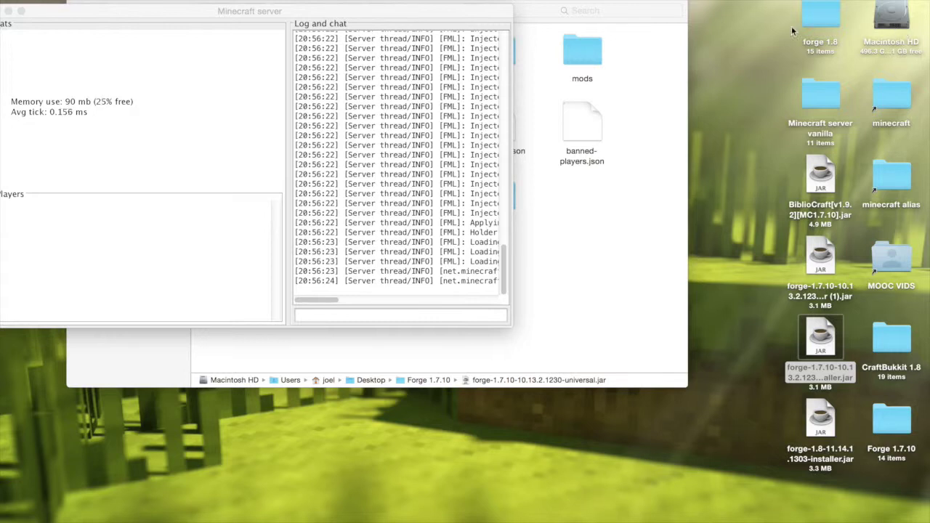
Switch to Finder and open the minecraft folder inside the user Library's Application Support folder.
left_click(719, 87)
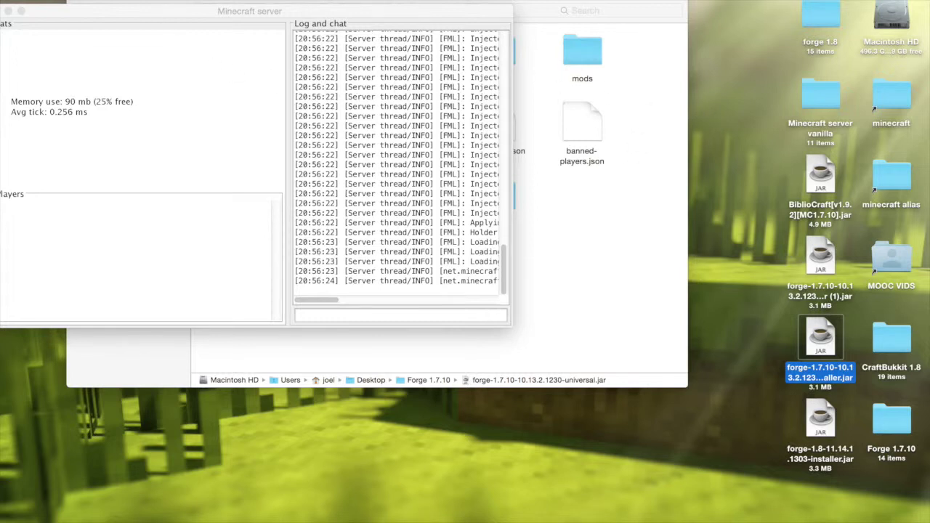
left_click(168, 0)
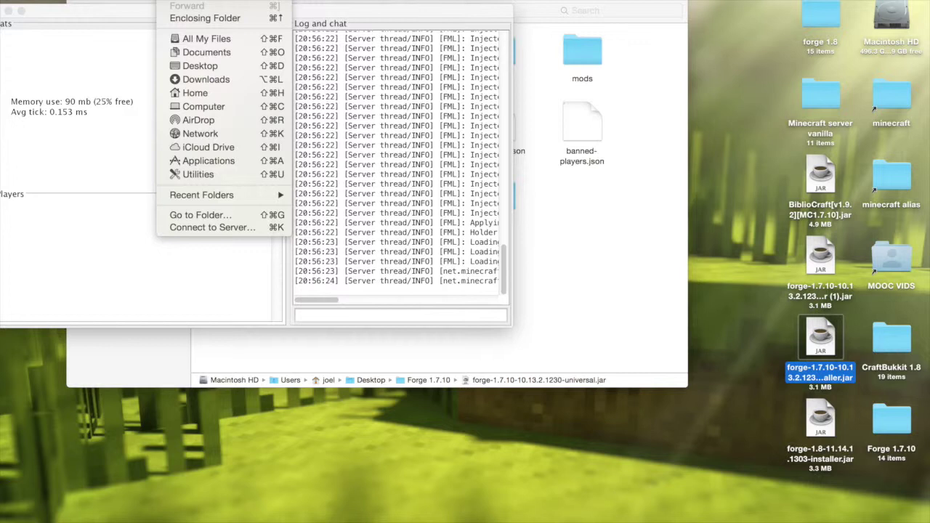
key("alt")
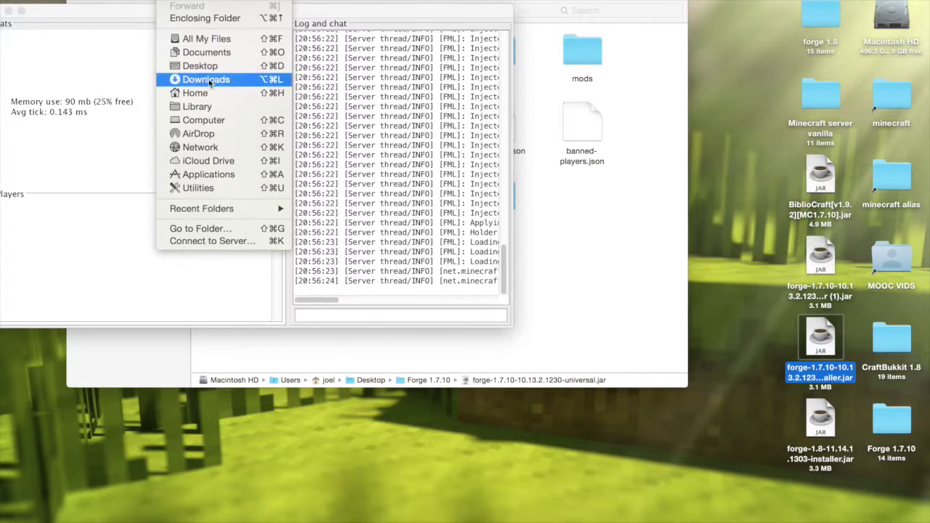
left_click(209, 109)
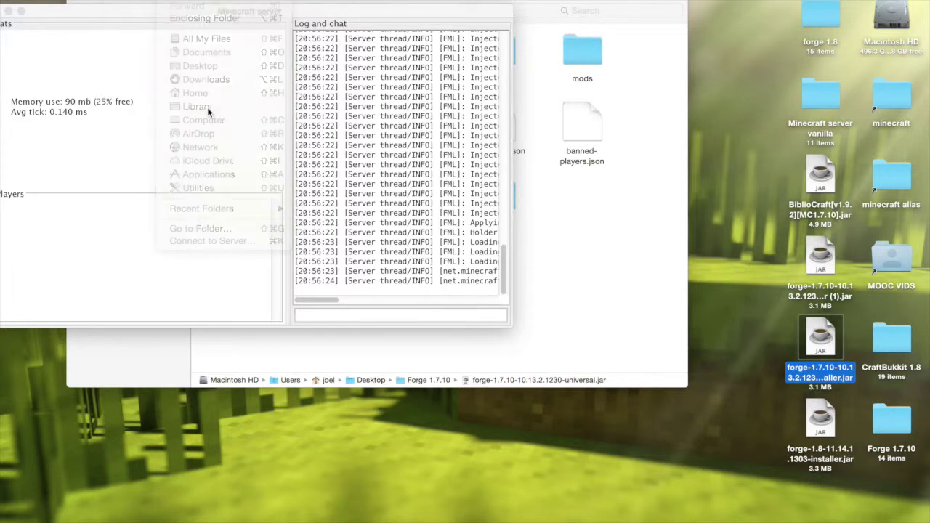
double_click(497, 50)
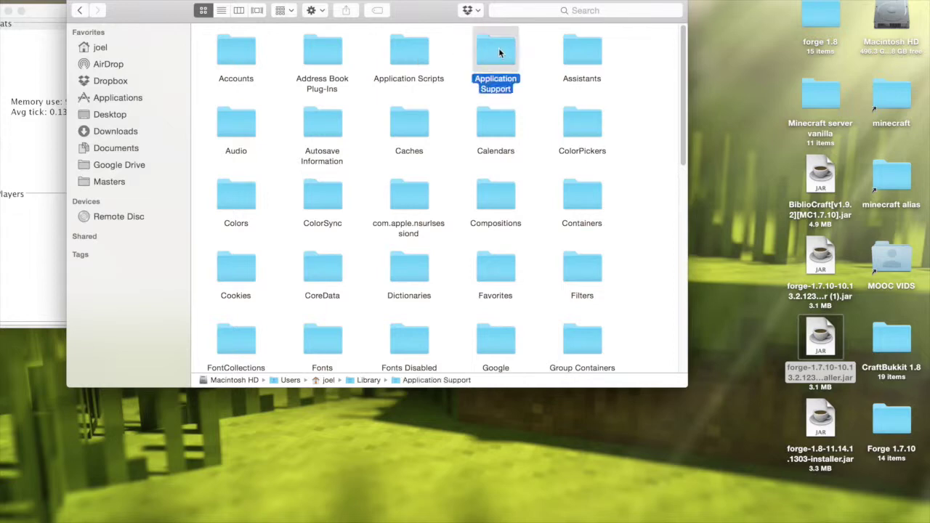
double_click(585, 48)
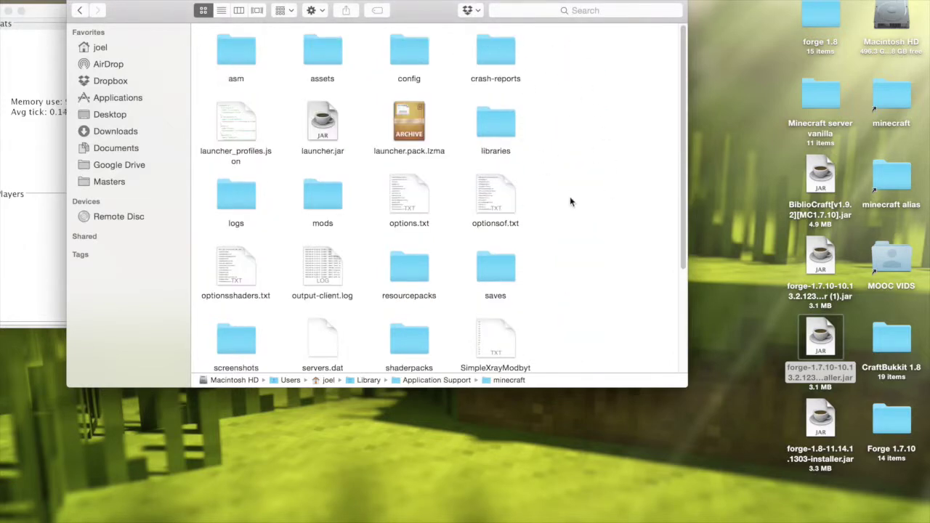
Copy BiblioCraft[v1.9.2][MC1.7.10].jar from the desktop into the client's mods folder.
left_click(314, 193)
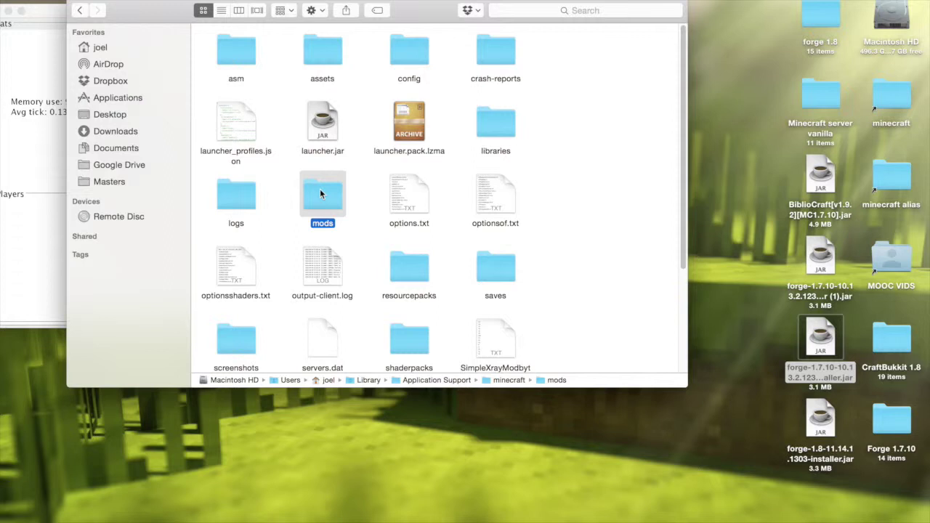
double_click(321, 190)
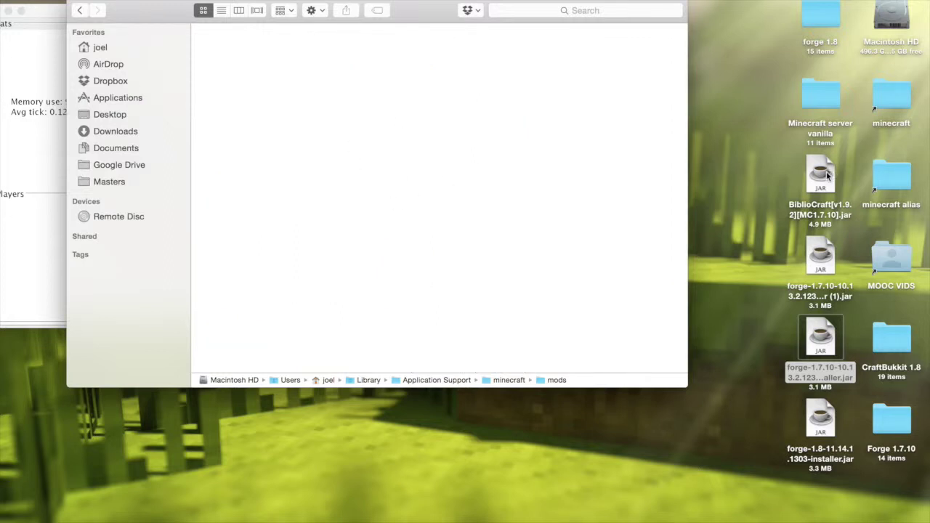
left_click_drag(826, 174, 260, 64)
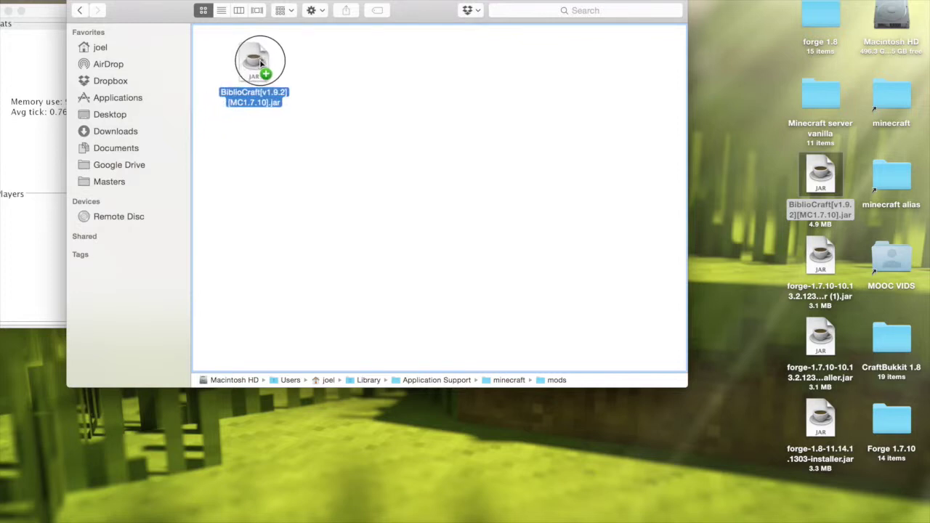
left_click_drag(260, 64, 263, 64)
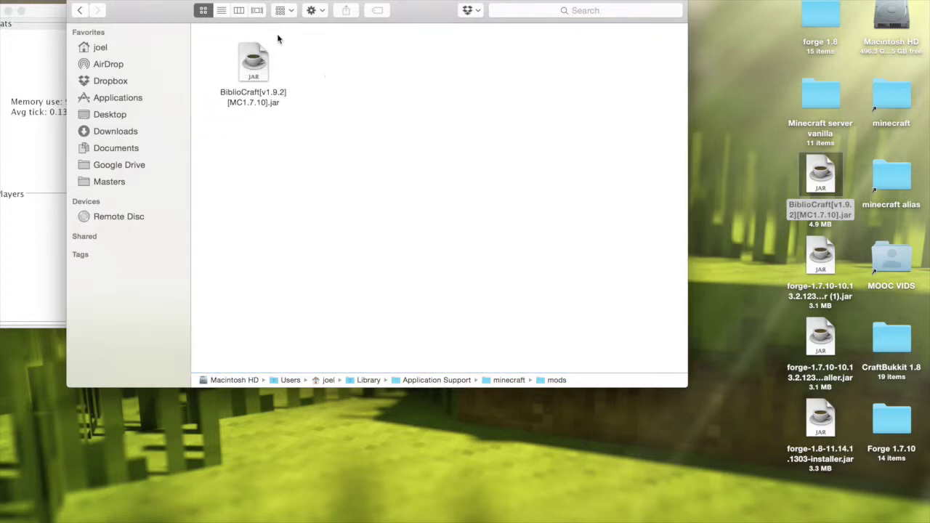
Return to the minecraft folder in Application Support, view the same folder through its desktop alias, and close the alias's window.
left_click(78, 11)
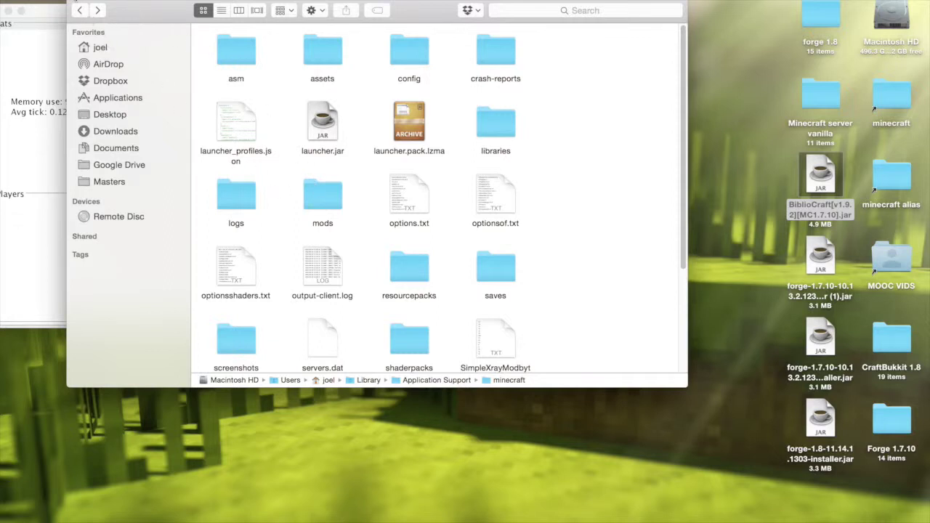
left_click(80, 10)
left_click(581, 43)
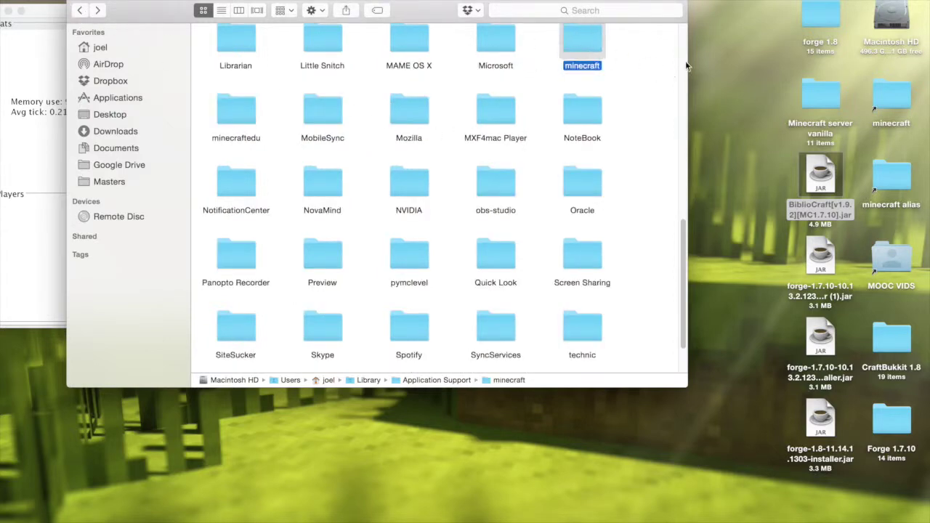
left_click(906, 105)
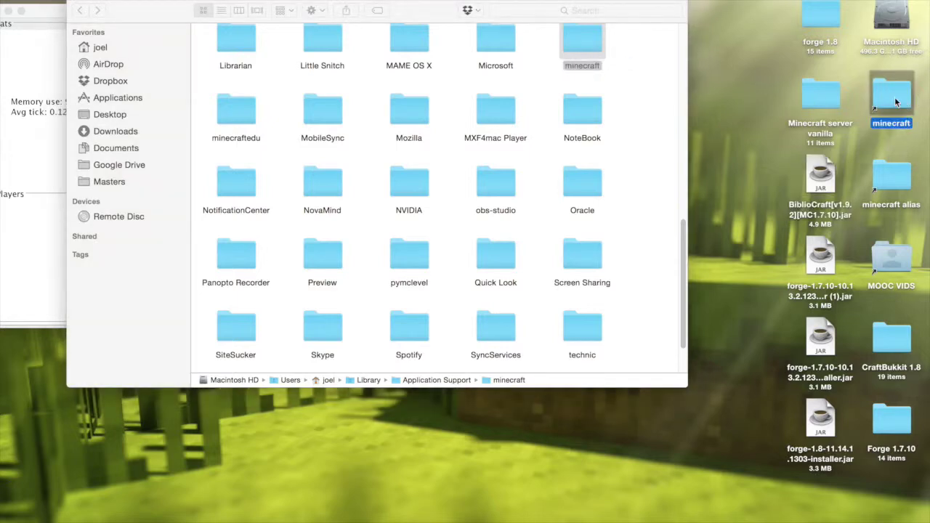
double_click(896, 103)
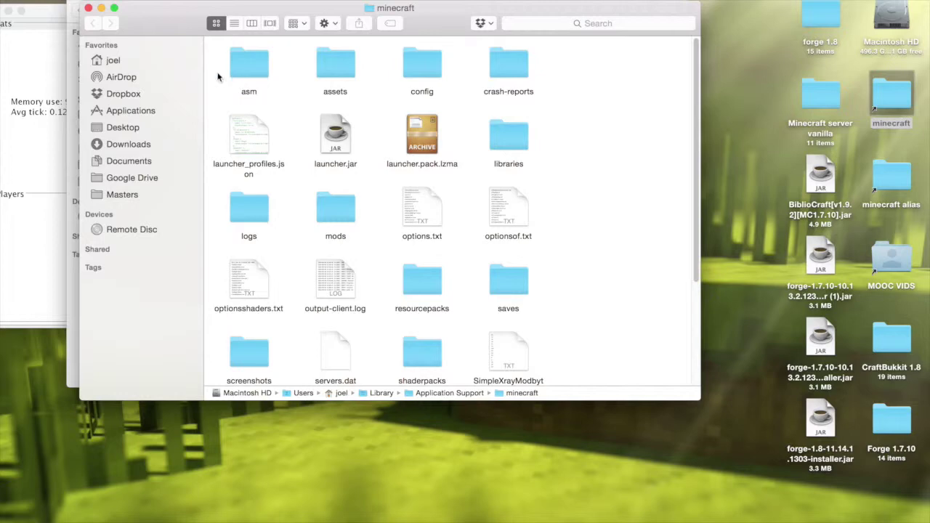
left_click(87, 7)
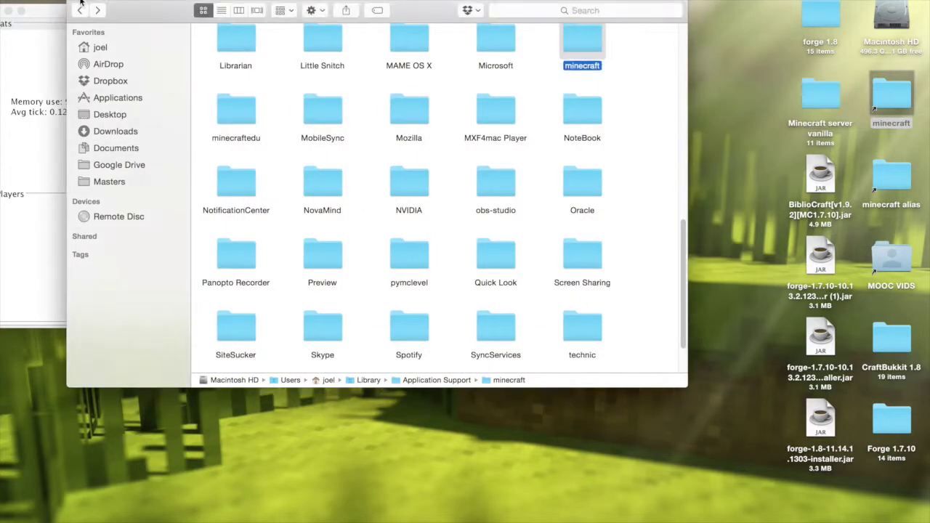
Close the Finder window, then widen the Minecraft server window and move it toward the top of the desktop.
left_click(80, 5)
left_click_drag(328, 13, 418, 11)
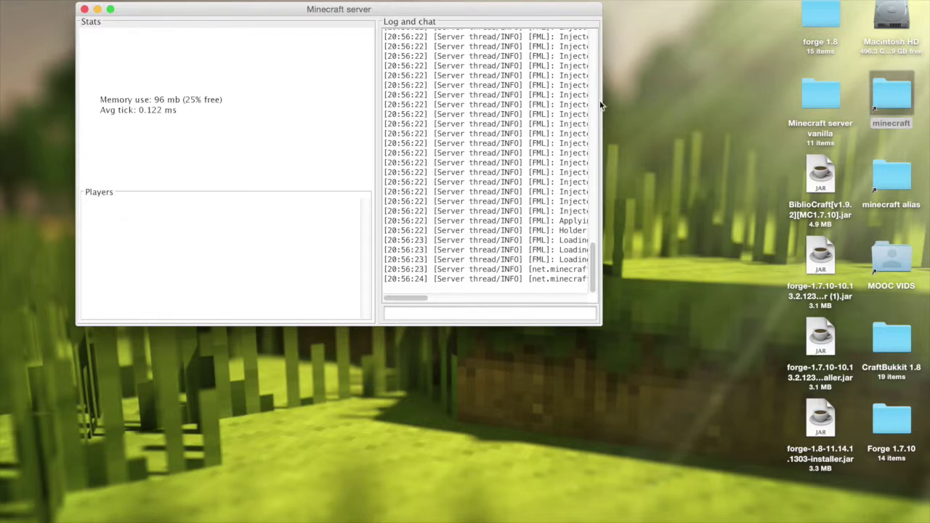
left_click_drag(601, 105, 786, 105)
left_click_drag(558, 4, 484, 0)
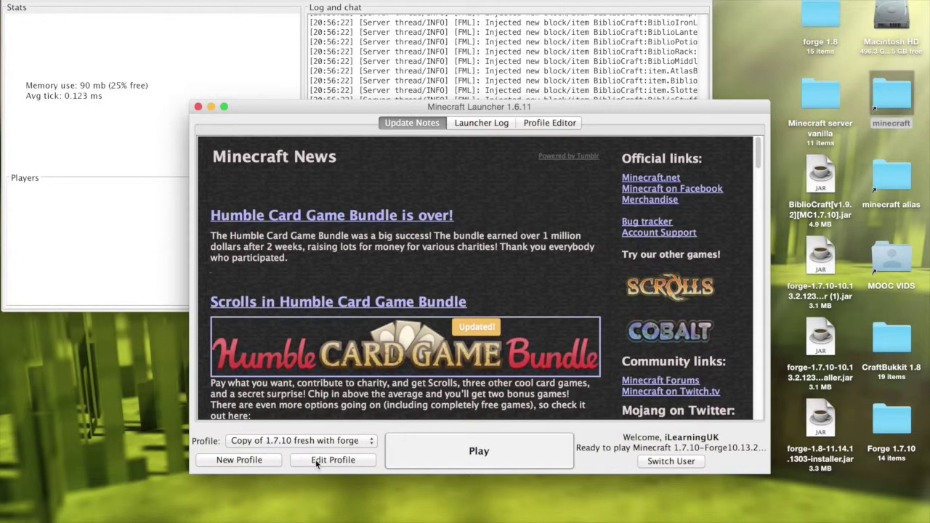
Open the launcher profile "Copy of 1.7.10 fresh with forge" for editing and examine the Forge releases among its available versions.
left_click(315, 459)
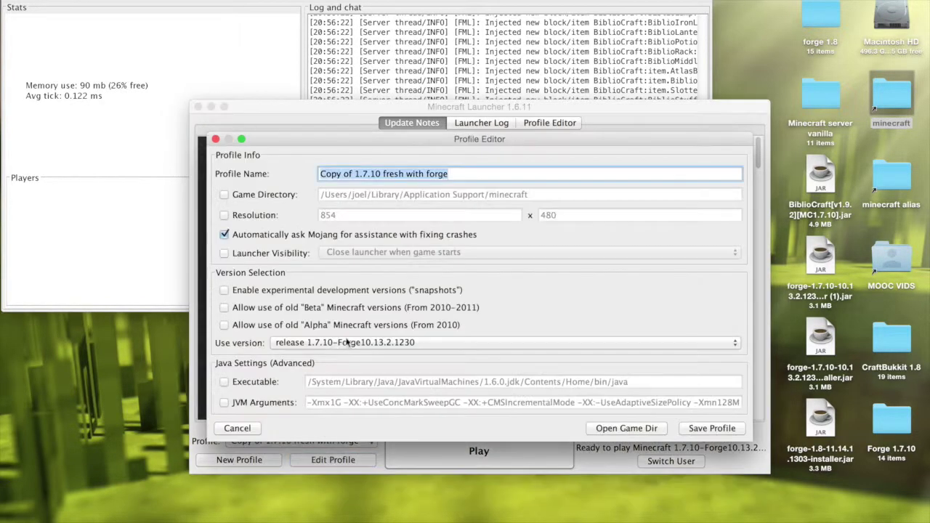
left_click(336, 351)
left_click(337, 341)
left_click(338, 343)
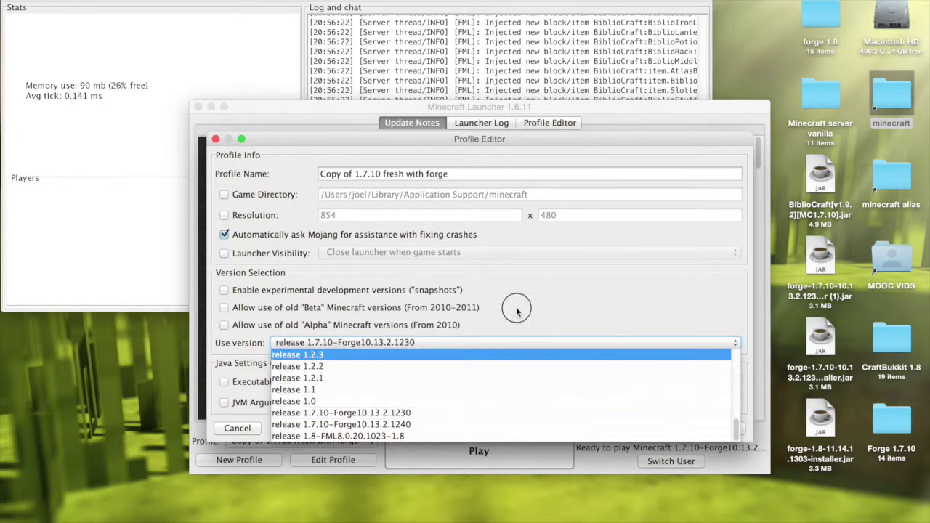
left_click(513, 354)
left_click(619, 332)
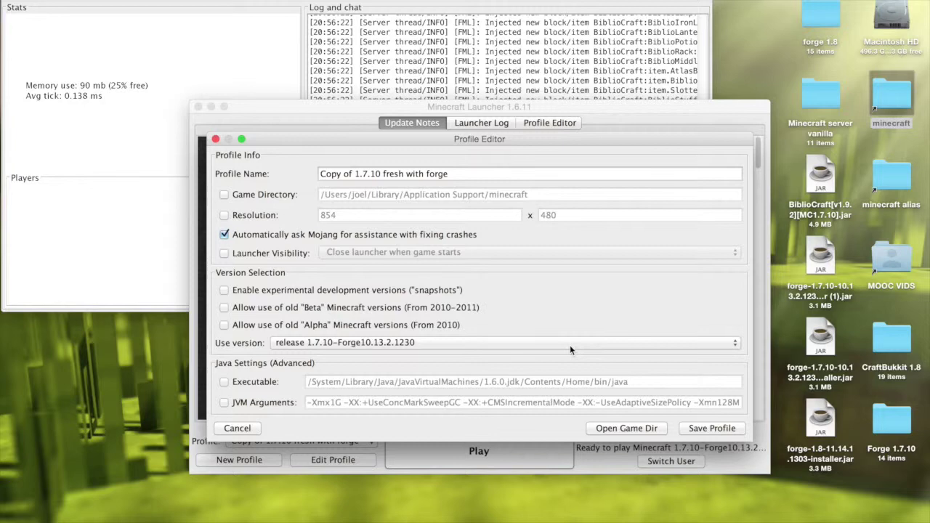
Browse the profile's available game versions and set it to Use Latest Version.
left_click(337, 345)
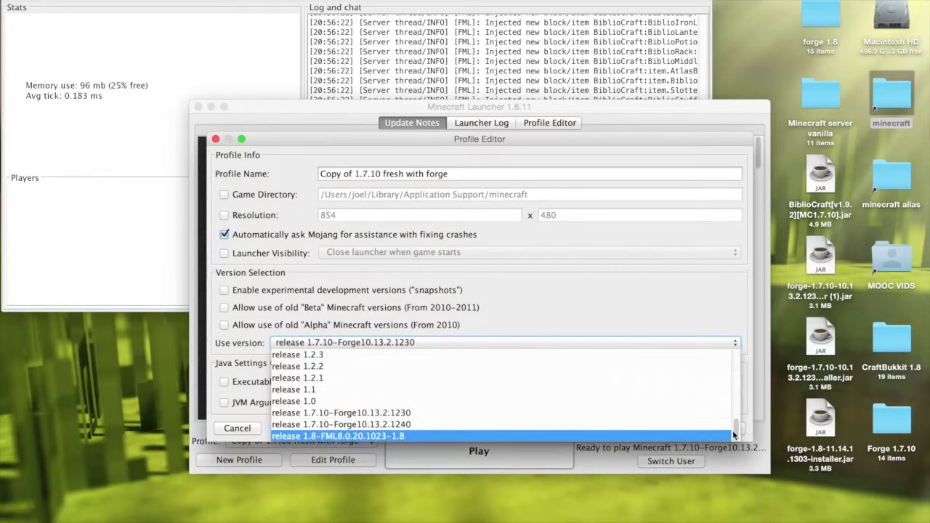
scroll(729, 378, "up", 10)
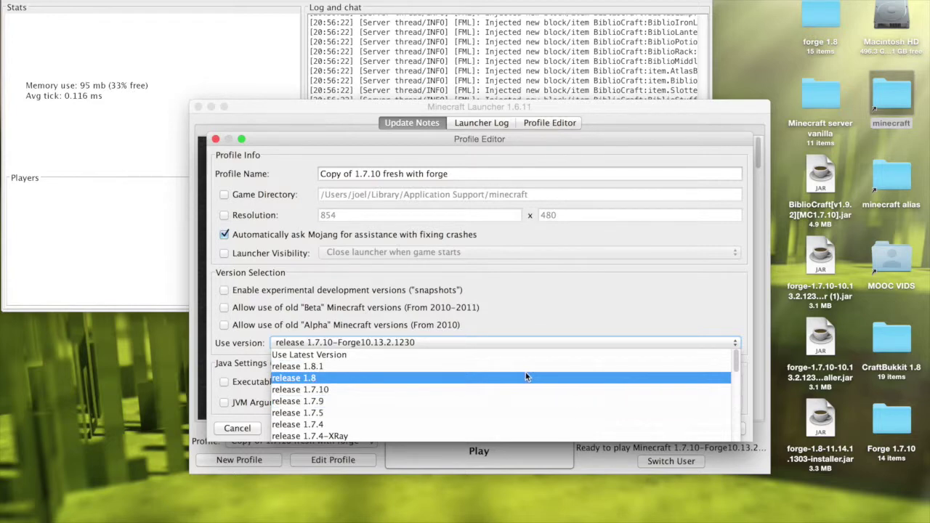
scroll(527, 376, "down", 3)
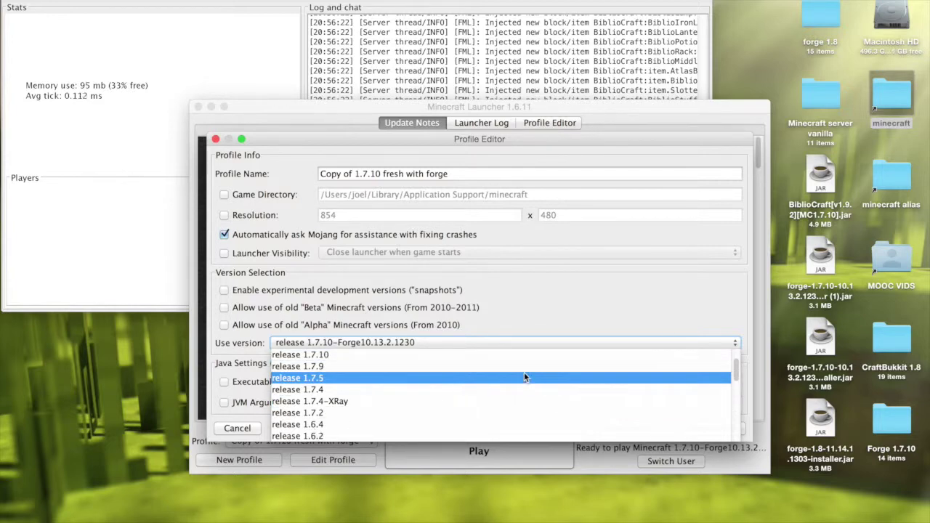
scroll(524, 371, "up", 3)
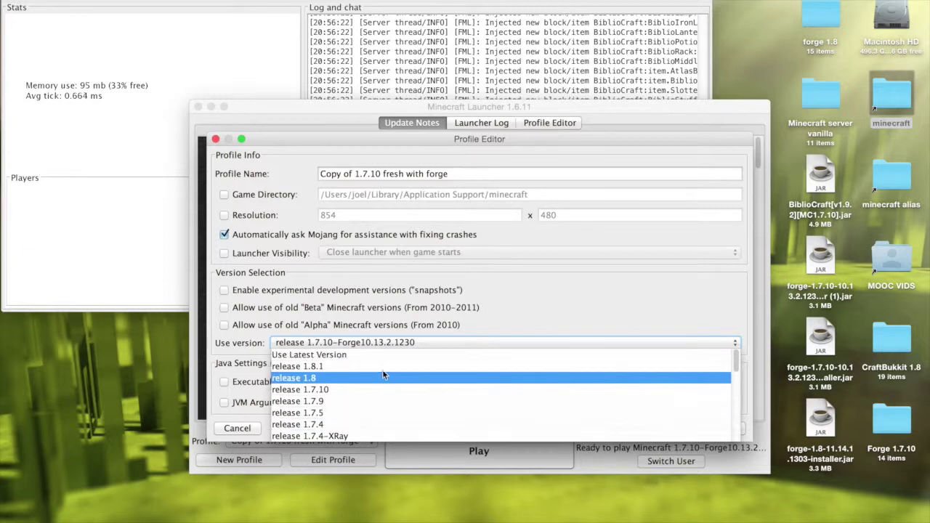
left_click(363, 355)
Set the profile's version to release 1.7.10-Forge10.13.2.1230 and save the profile.
left_click(478, 346)
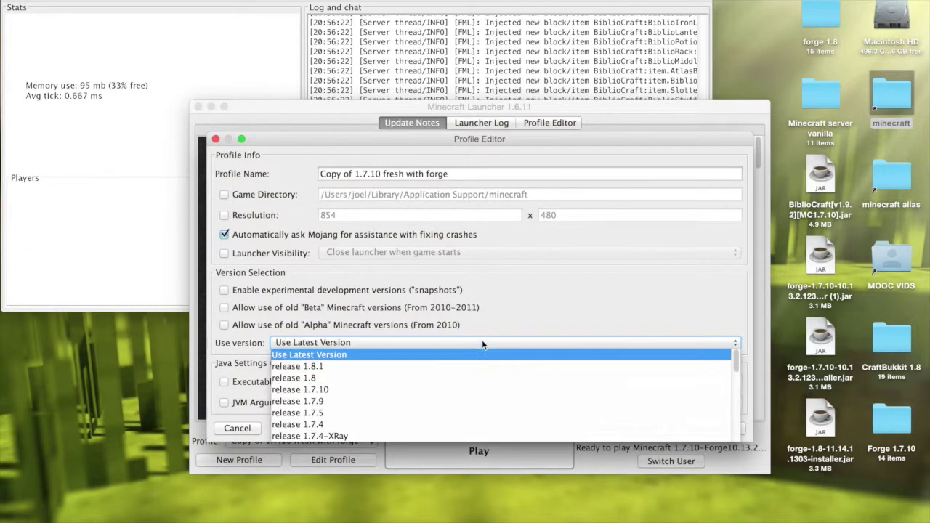
scroll(353, 369, "down", 1)
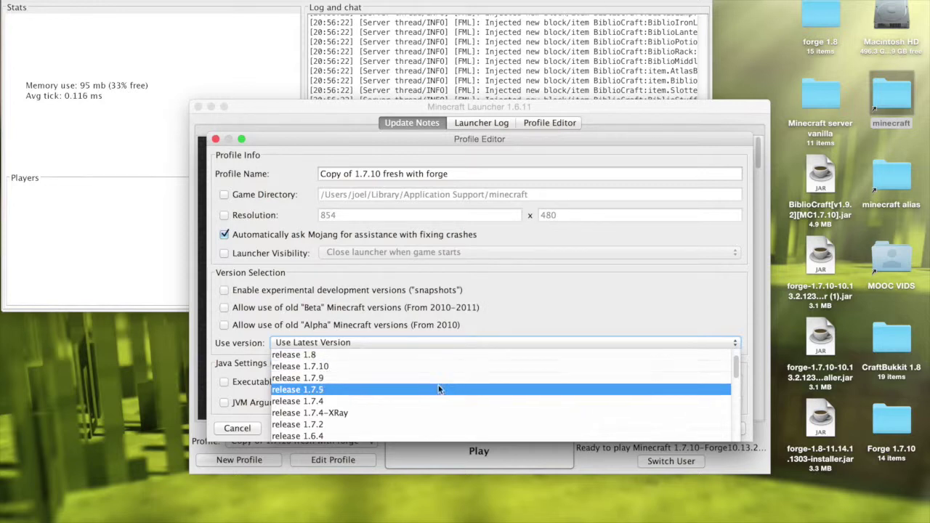
scroll(428, 387, "down", 2)
scroll(428, 391, "down", 19)
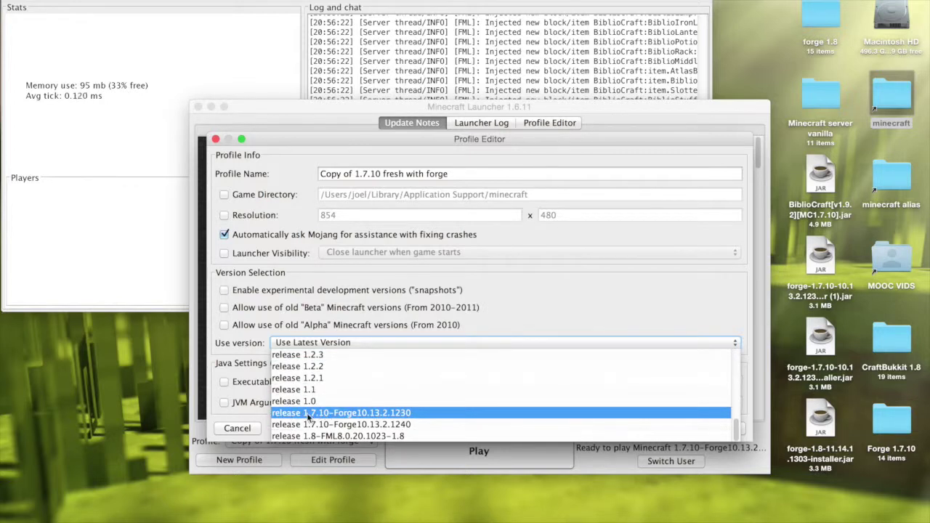
left_click(380, 415)
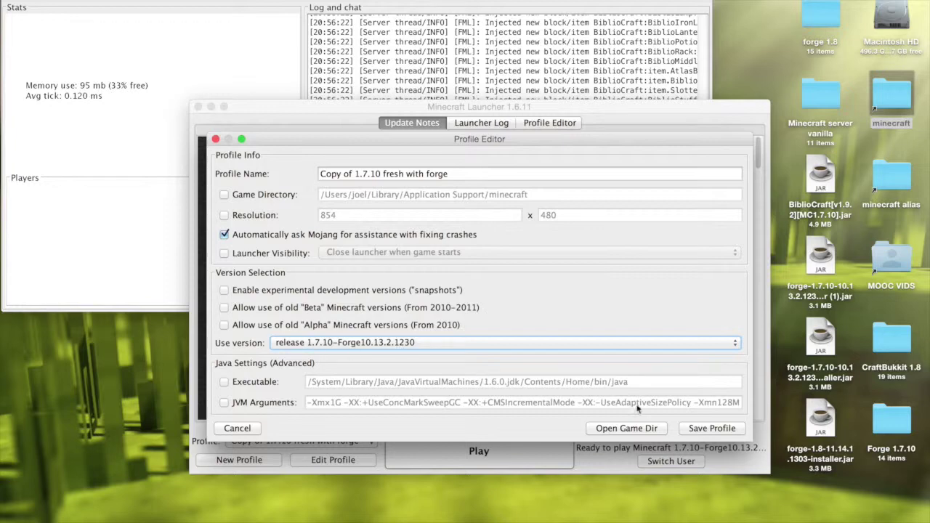
left_click(709, 428)
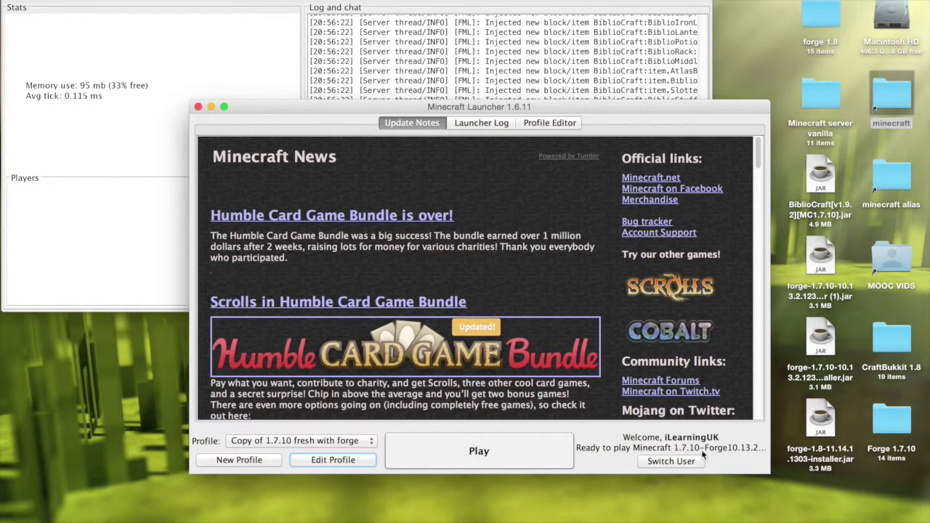
Launch the game with this profile in an enlarged window and check its list of installed mods.
left_click(494, 452)
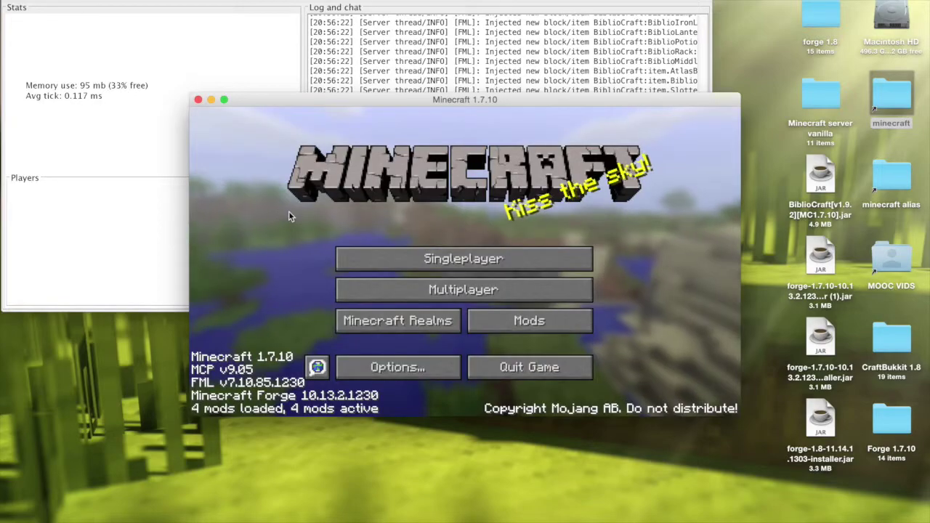
left_click(224, 99)
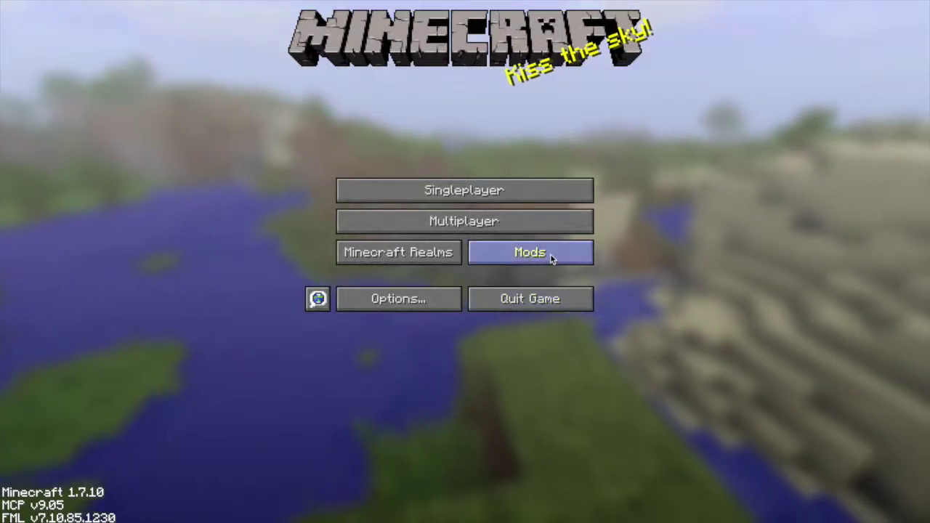
left_click(537, 255)
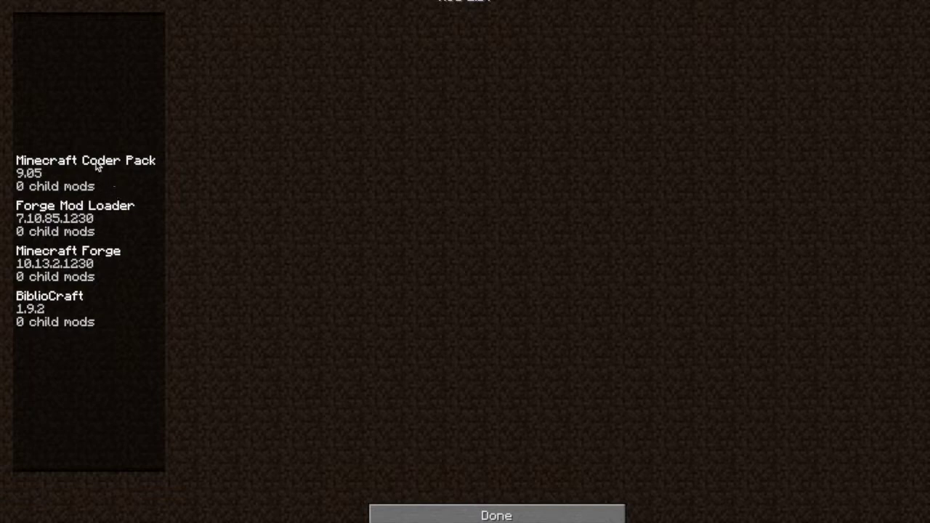
left_click(447, 512)
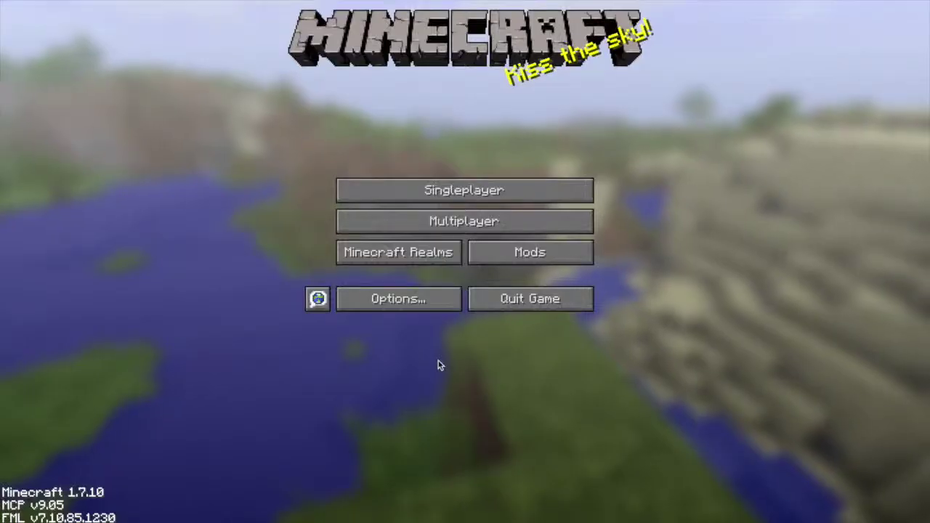
Join the localhost multiplayer server and walk forward toward the birch tree.
left_click(481, 226)
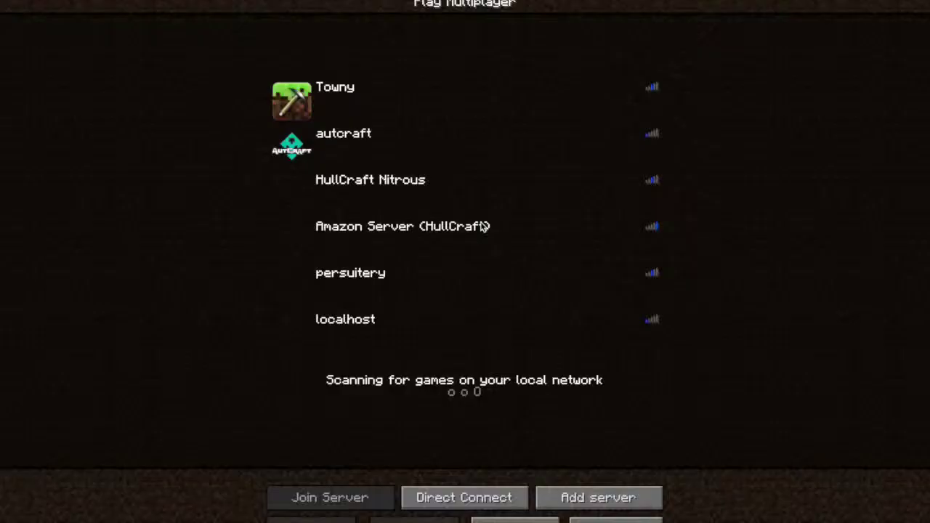
left_click(348, 327)
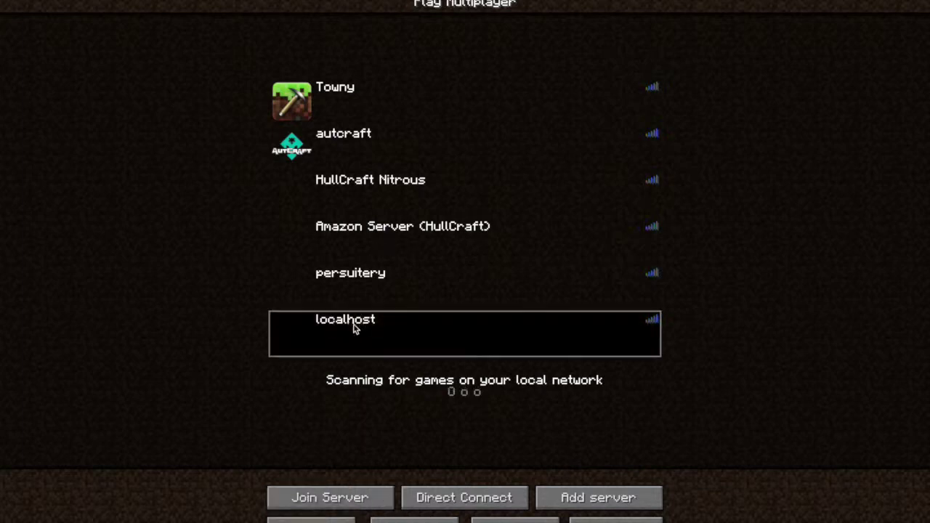
double_click(329, 323)
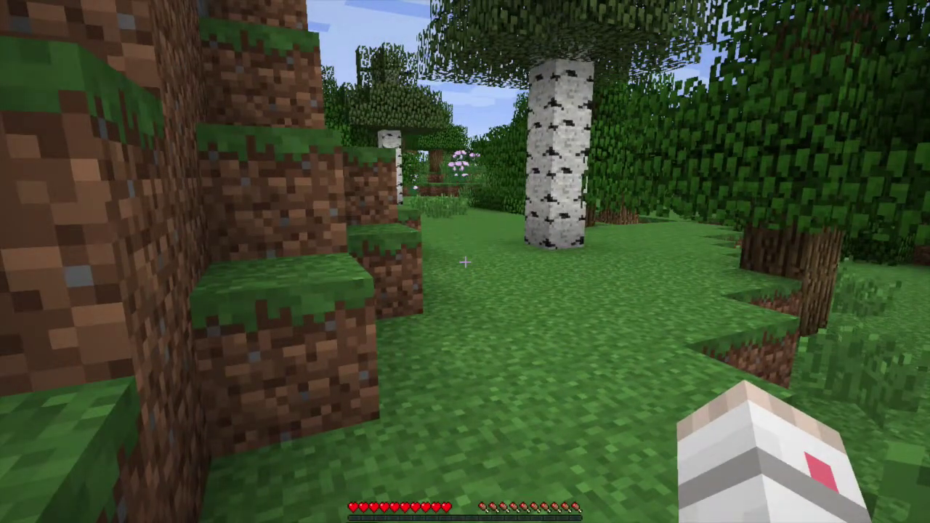
key("w")
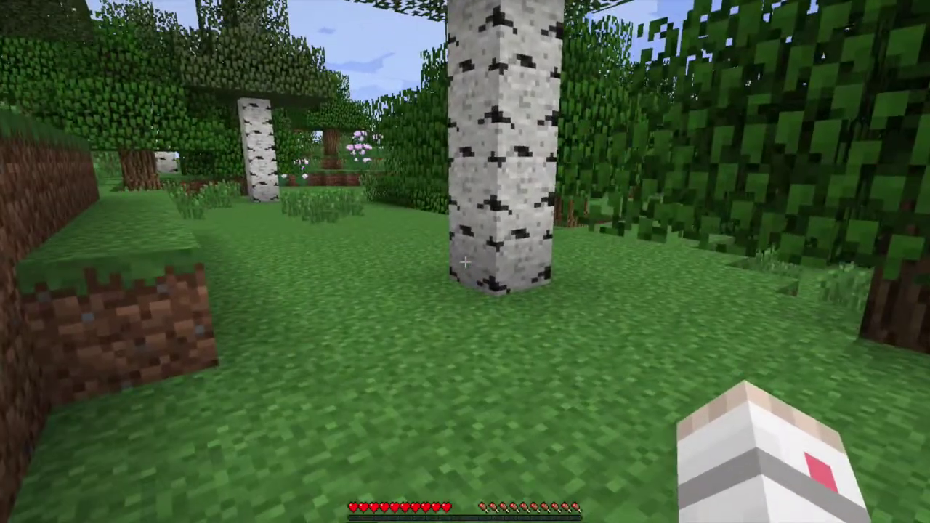
Switch to the Minecraft server window and give the connected player operator rights with the op command.
key("super+Tab")
key("super+Tab")
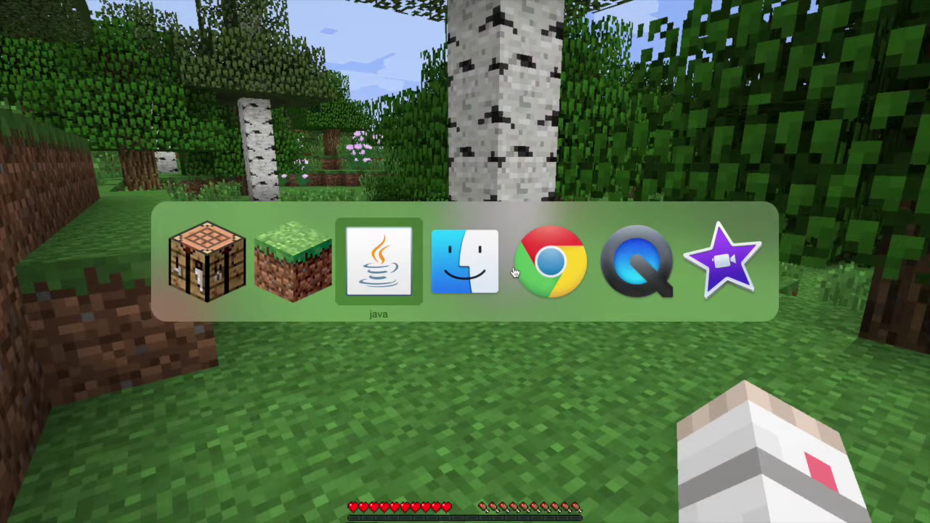
left_click(414, 300)
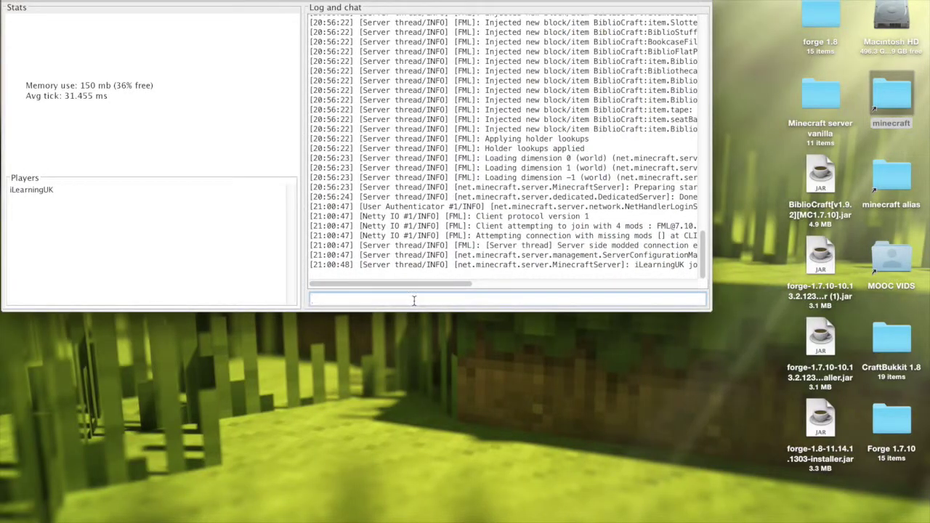
type("op iLearninguk")
key("Return")
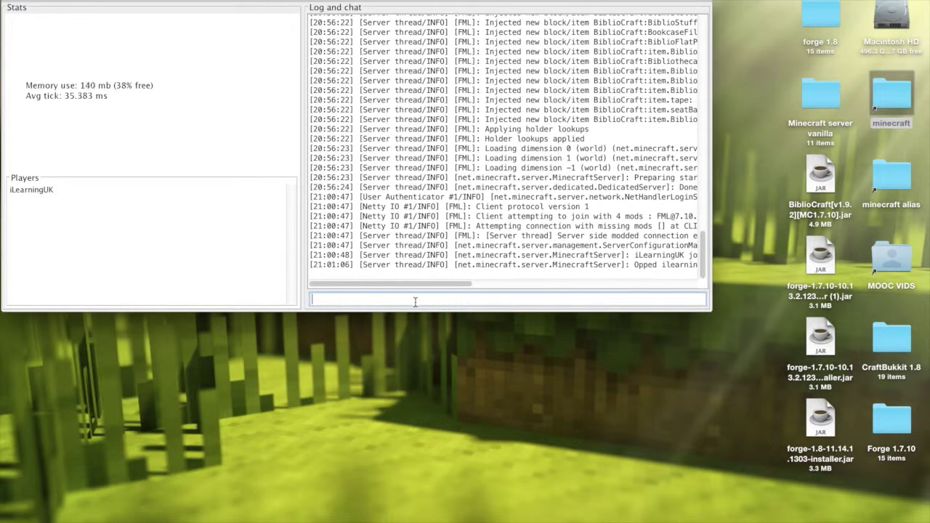
Return to the Minecraft game and change the player's game mode to Creative.
key("super+Tab")
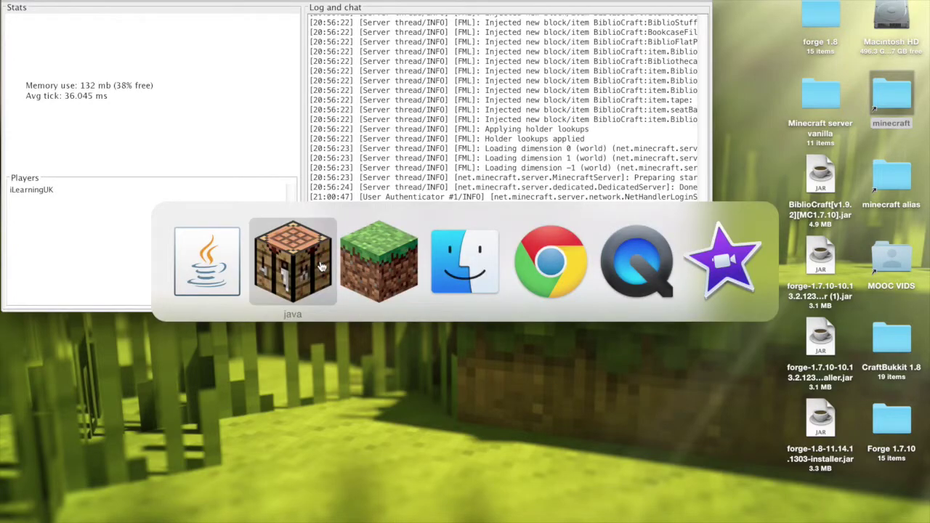
left_click(322, 266)
left_click(378, 137)
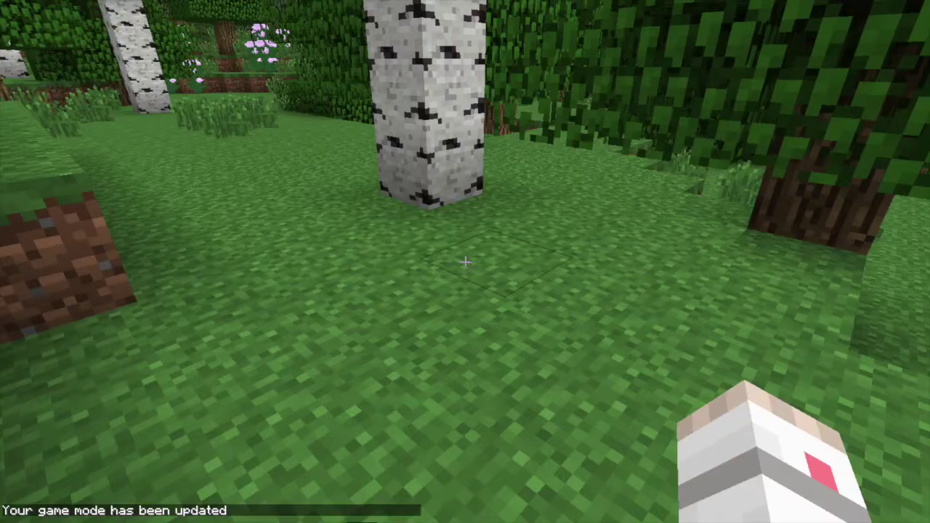
Open the creative inventory, compare its two pages, and show the BiblioCraft category on page 2.
key("e")
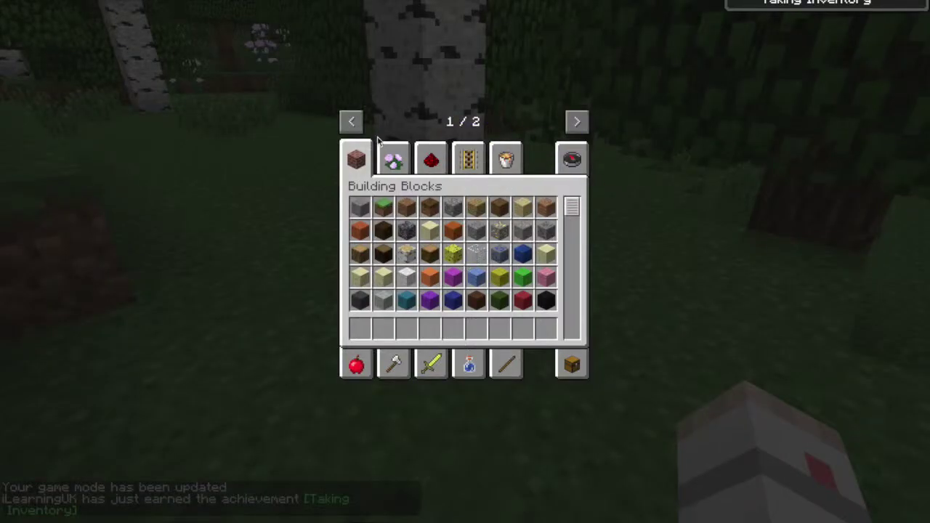
left_click(576, 122)
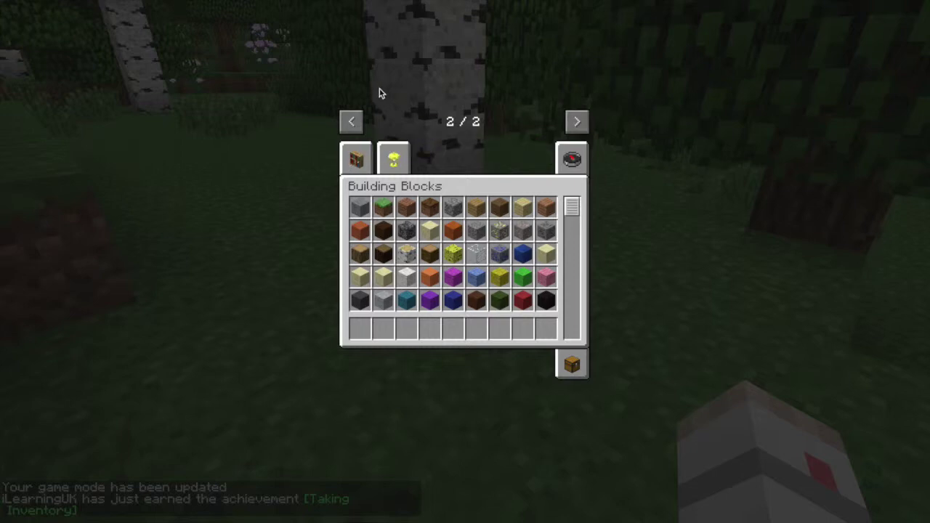
left_click(350, 122)
left_click(576, 122)
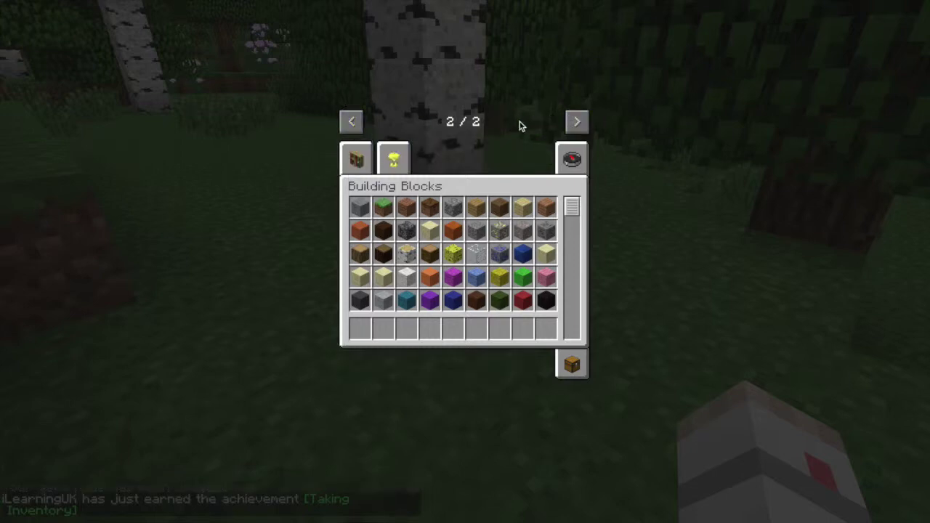
left_click(352, 122)
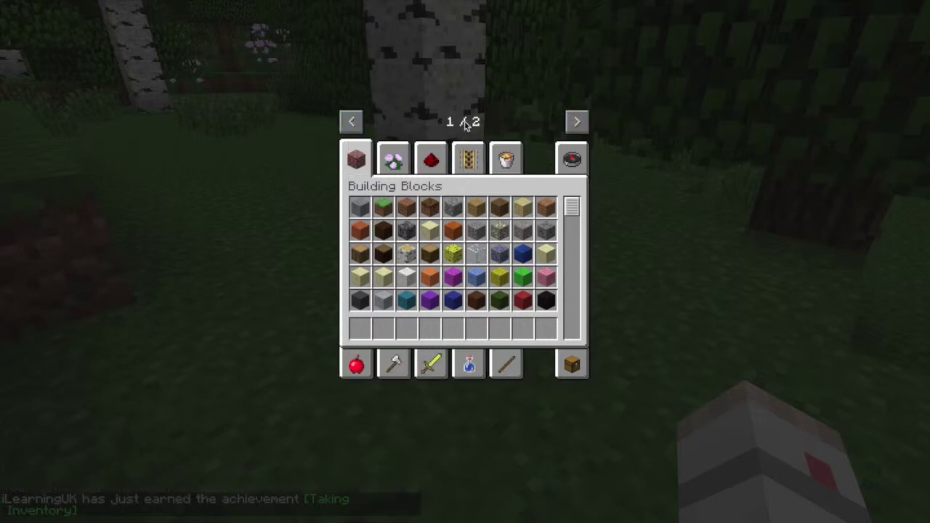
left_click(579, 123)
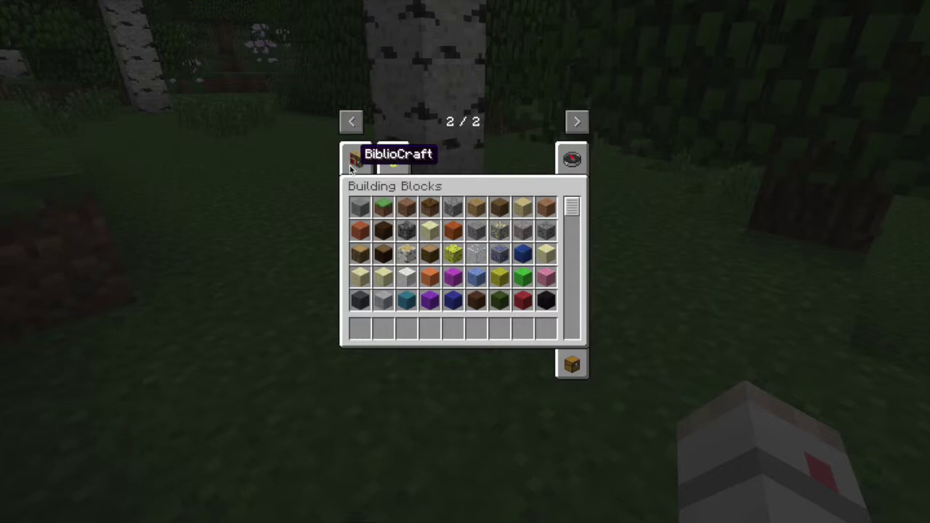
left_click(354, 164)
Put a typewriter and a reddish wooden clock into the first two hotbar slots.
left_click(359, 208)
left_click(362, 327)
left_click(399, 249)
left_click(385, 327)
Put a light-wood bookcase and two other BiblioCraft furnishings into the third, fourth and fifth hotbar slots.
scroll(449, 275, "down", 5)
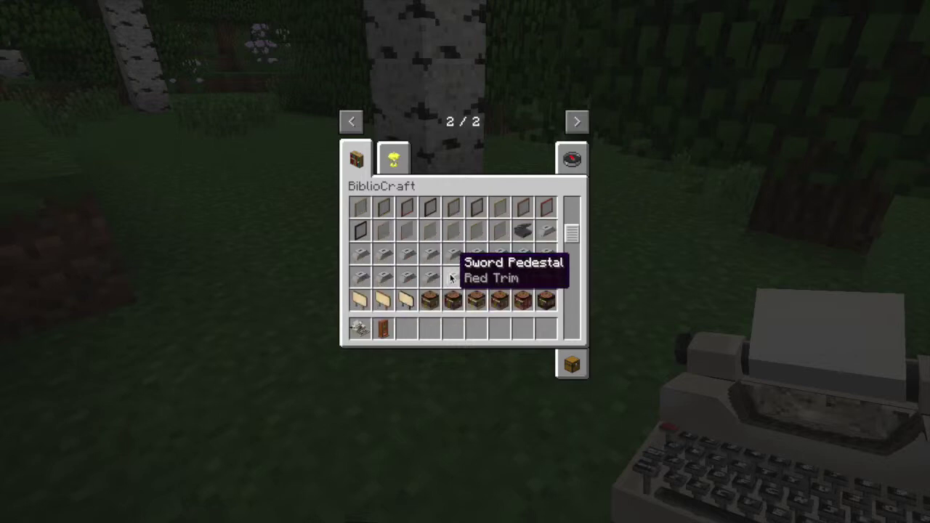
scroll(449, 270, "down", 2)
left_click(431, 224)
left_click(409, 331)
left_click(431, 278)
left_click(429, 328)
left_click(453, 297)
left_click(452, 328)
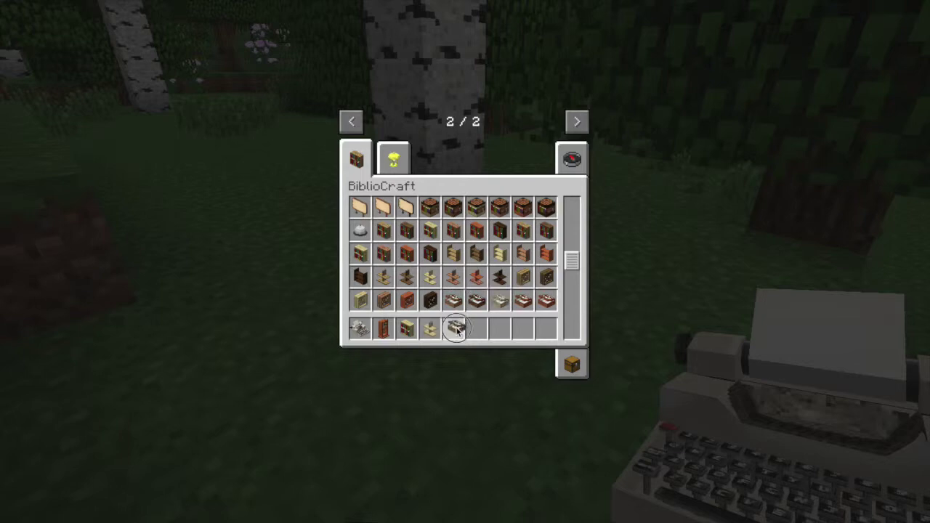
Put a wooden table, a red book and the Hand Drill into the sixth, seventh and eighth hotbar slots.
scroll(479, 297, "down", 4)
left_click(453, 230)
left_click(477, 329)
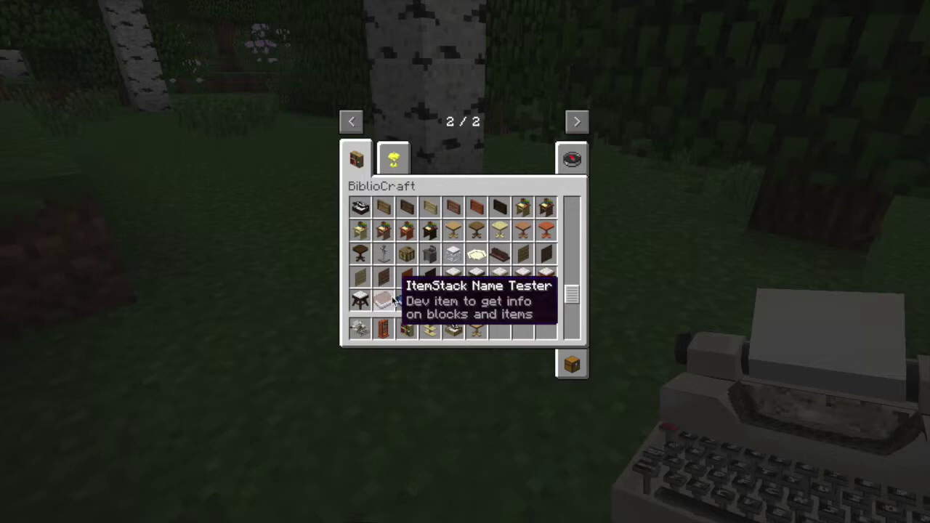
left_click(393, 302)
left_click(500, 328)
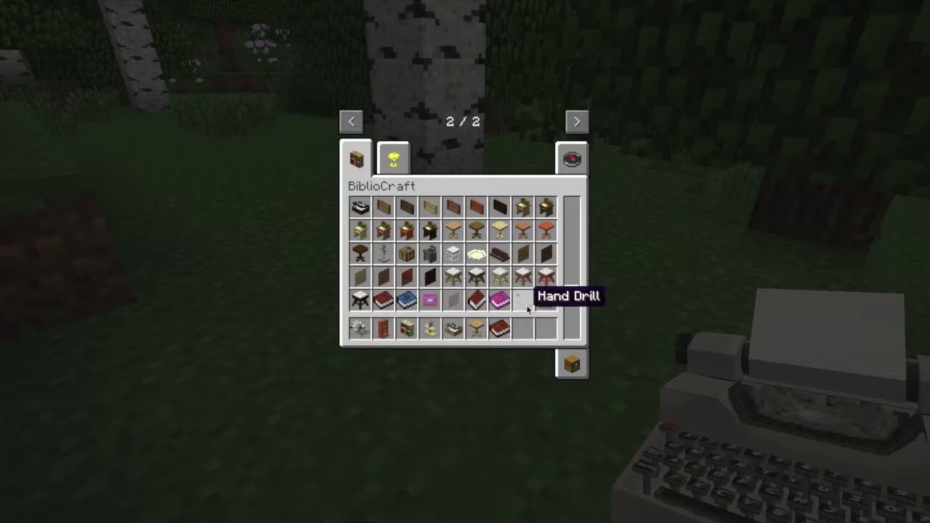
left_click(523, 299)
left_click(523, 328)
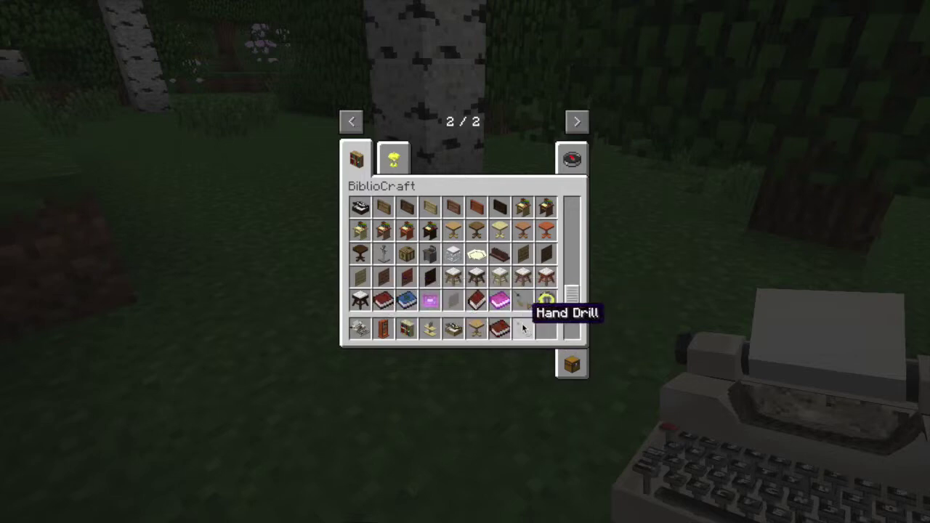
Close the inventory and place the wooden clock on the grass against the low dirt ledge.
scroll(411, 284, "down", 3)
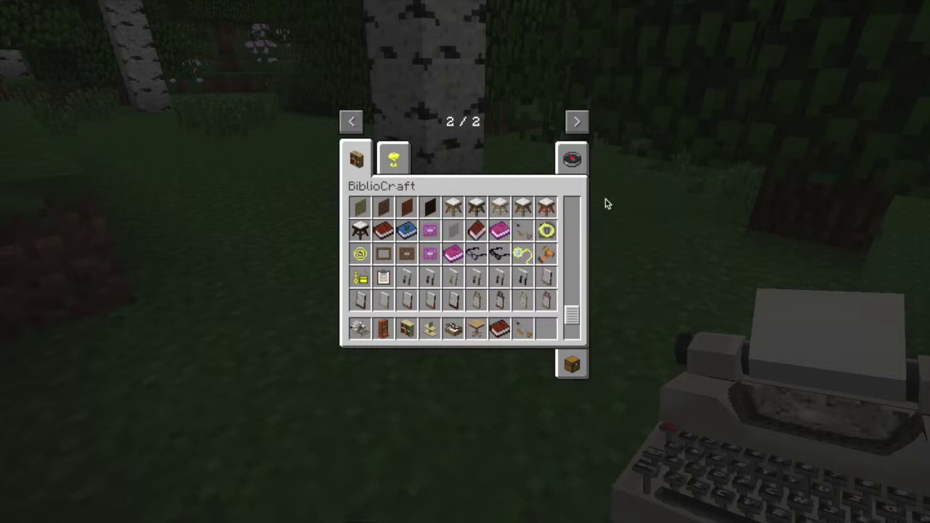
key("e")
scroll(465, 262, "down", 1)
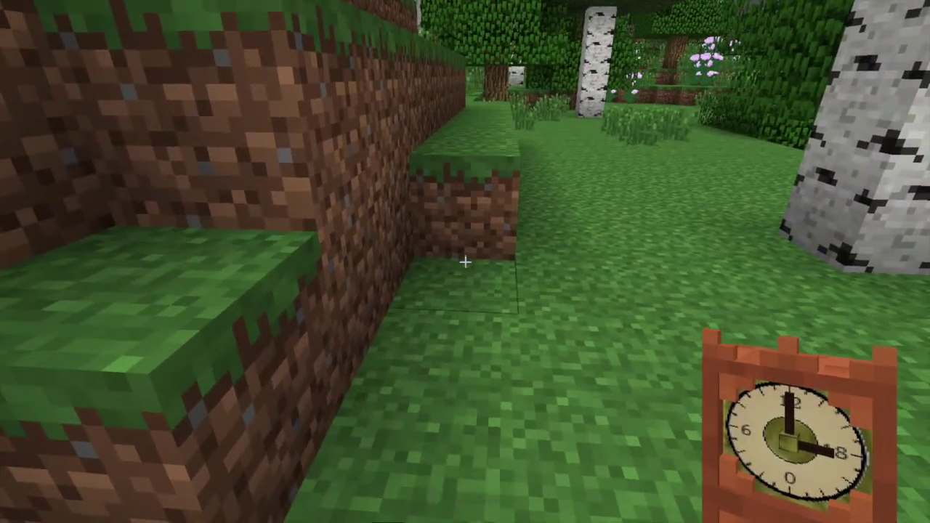
right_click(465, 262)
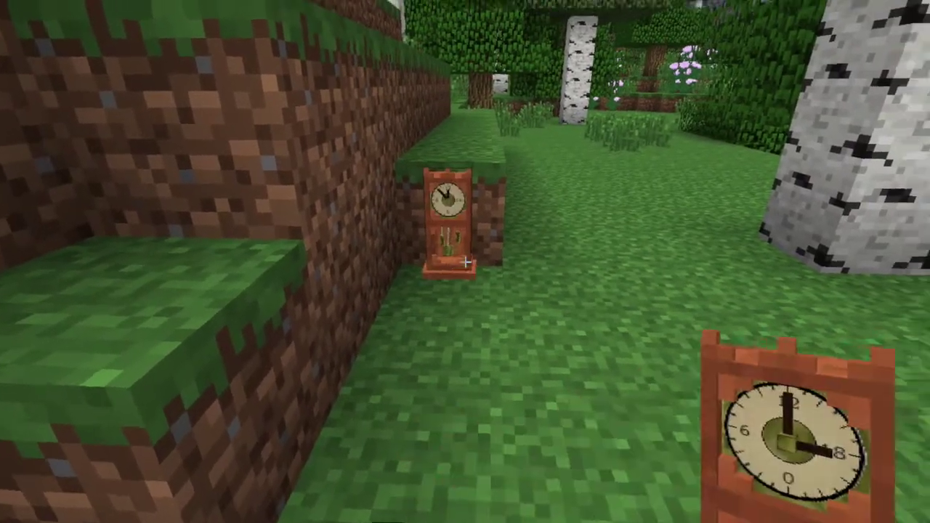
Set out the wooden table with the typewriter on it and the light-wood bookcase on the grass, and inspect them from several sides.
scroll(465, 261, "down", 1)
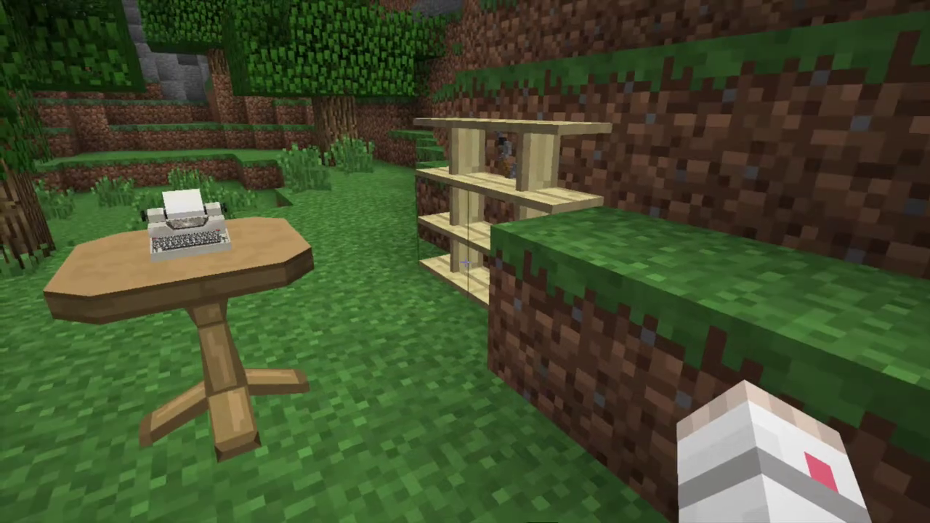
key("w")
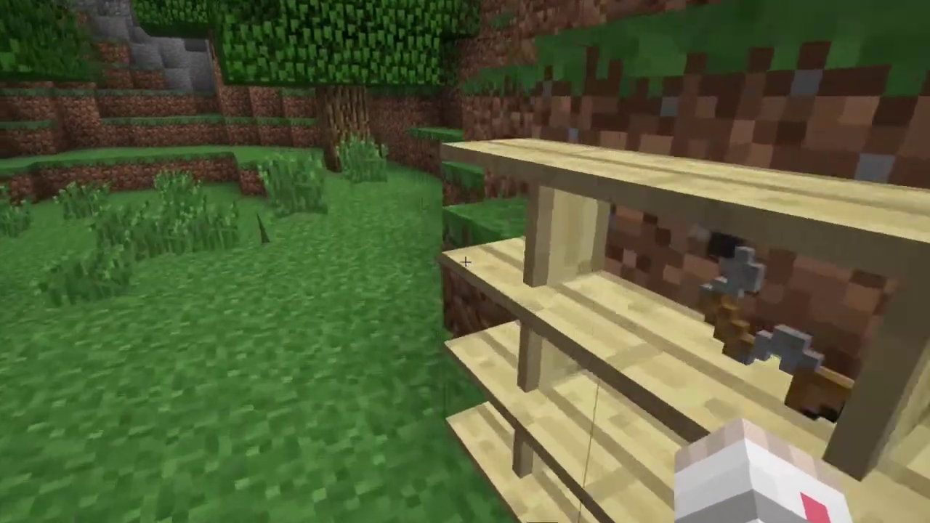
key("s")
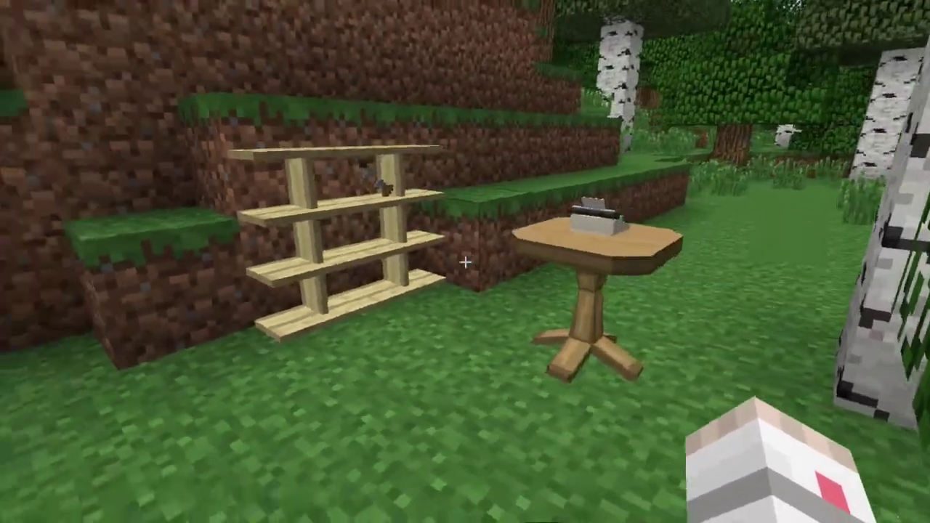
key("d")
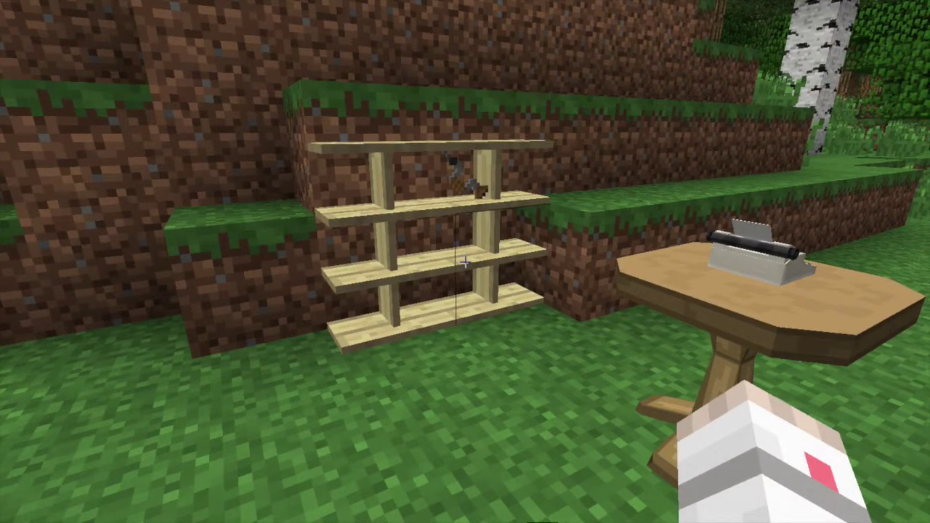
Disconnect from the server and quit the Minecraft client.
key("Escape")
left_click(475, 265)
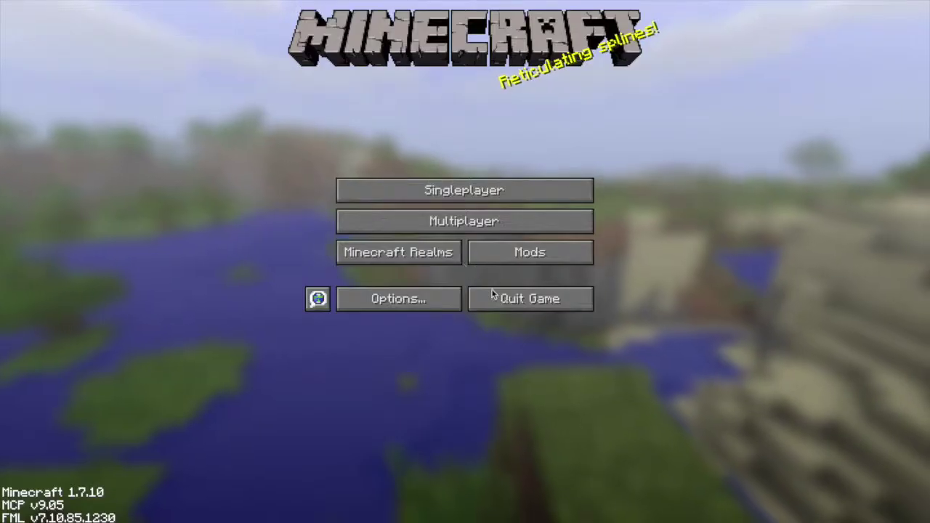
left_click(508, 297)
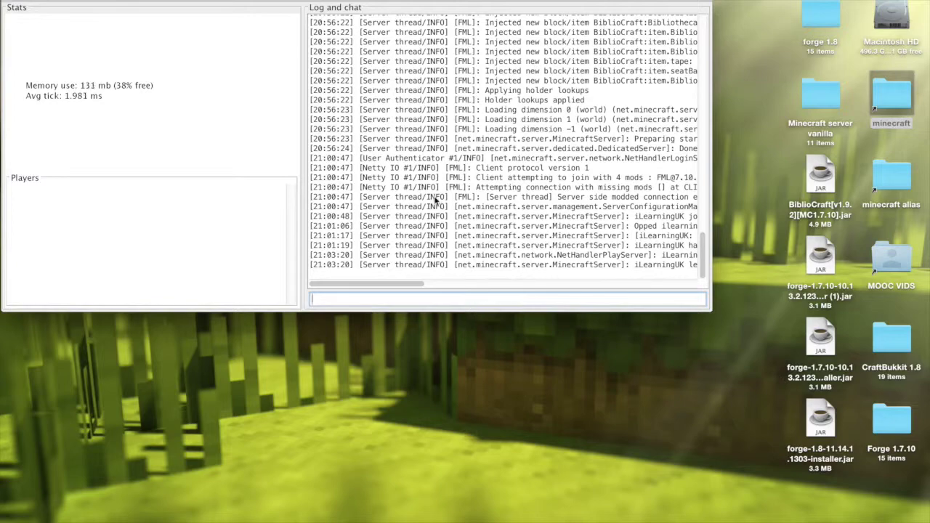
Bring the Minecraft server window fully into view and check the mods folder inside the desktop's Forge 1.7.10 server folder.
left_click_drag(312, 4, 330, 19)
left_click(900, 412)
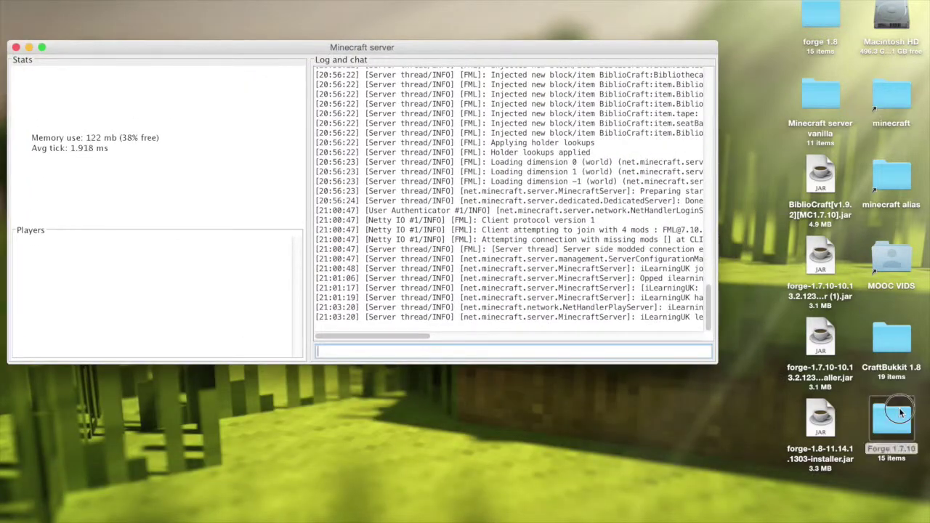
double_click(900, 412)
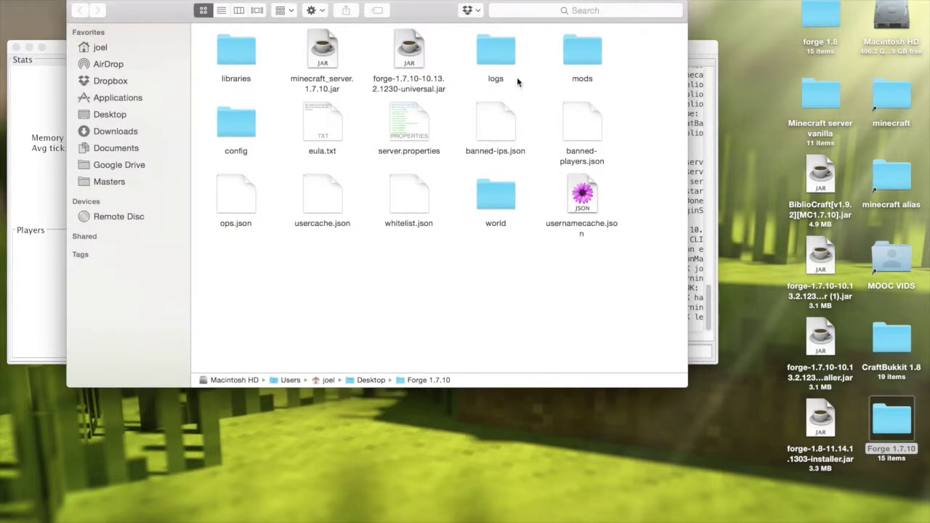
double_click(587, 59)
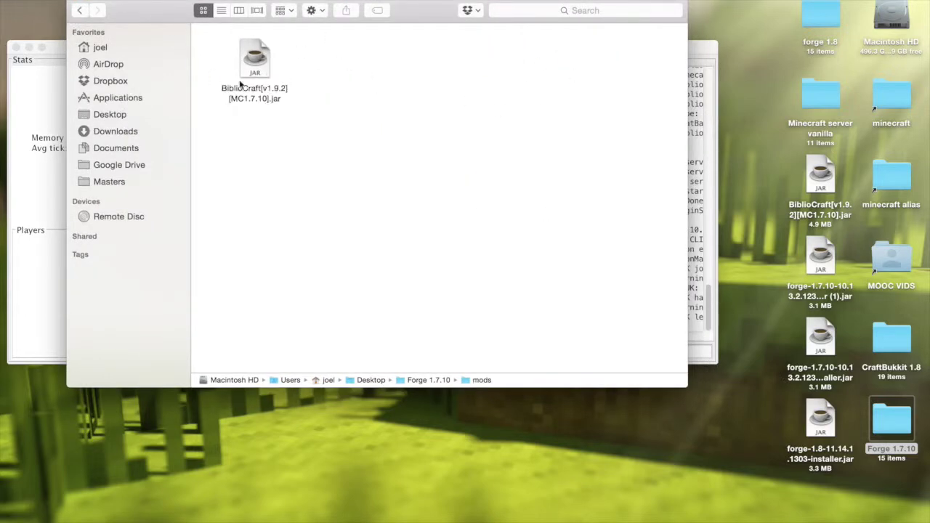
left_click(80, 10)
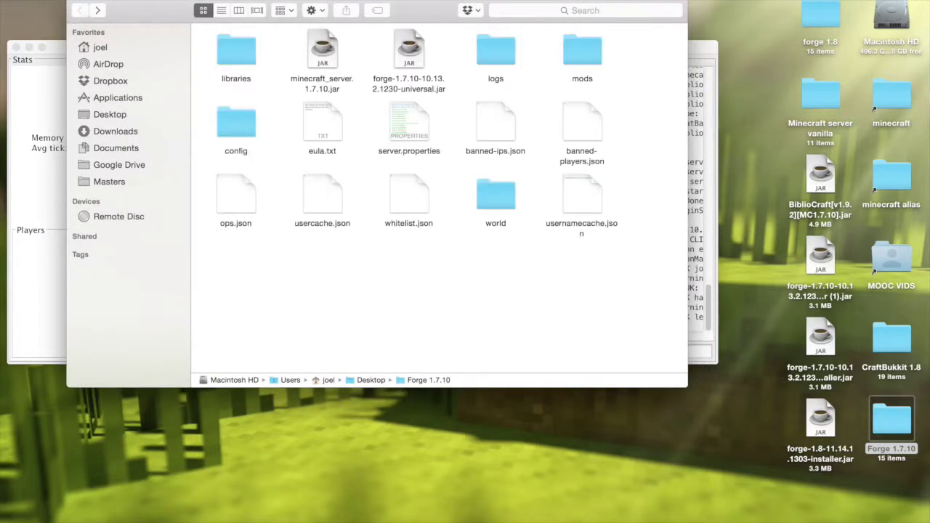
Check the mods folder inside the client's minecraft folder for comparison with the server's, and close both folder windows.
double_click(885, 103)
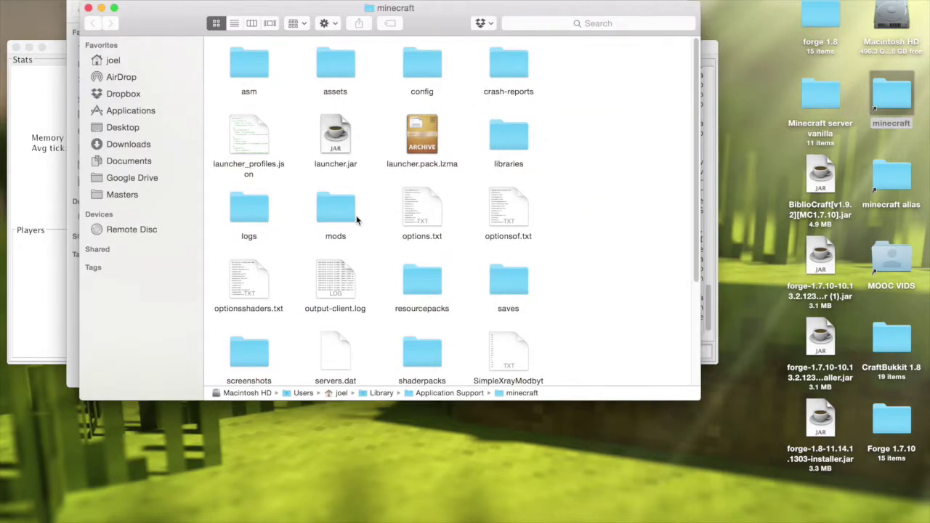
double_click(334, 209)
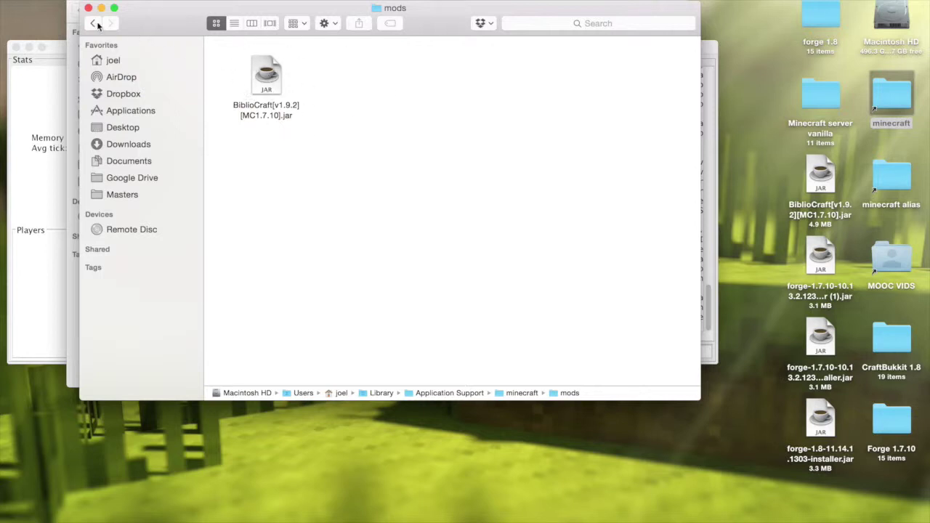
left_click_drag(158, 24, 366, 240)
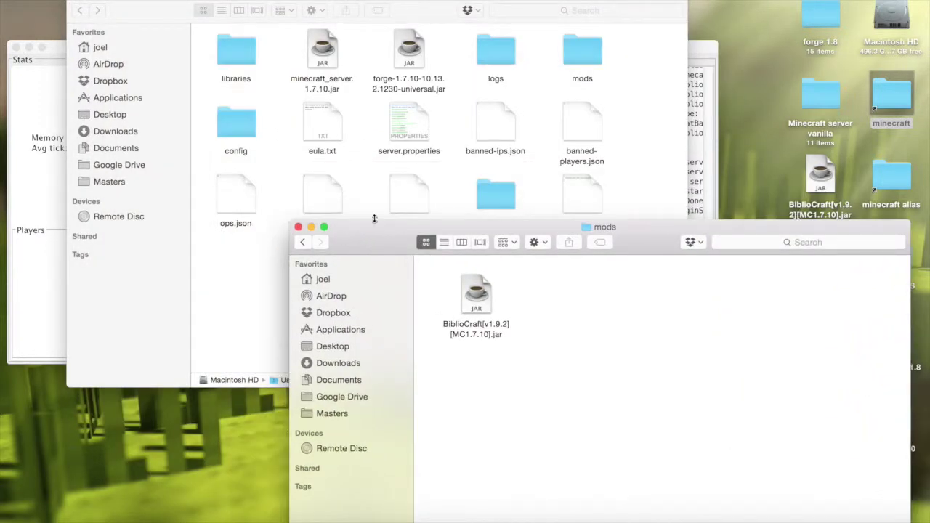
left_click(303, 243)
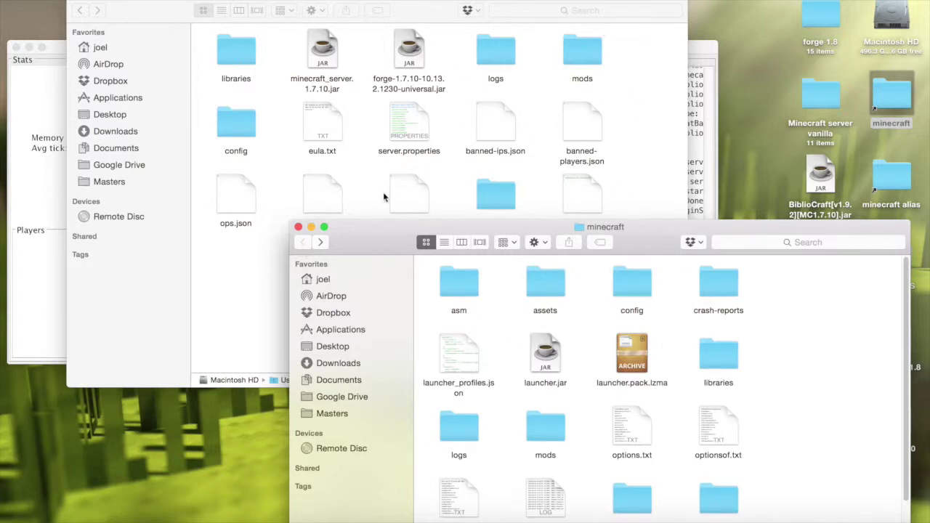
left_click(298, 227)
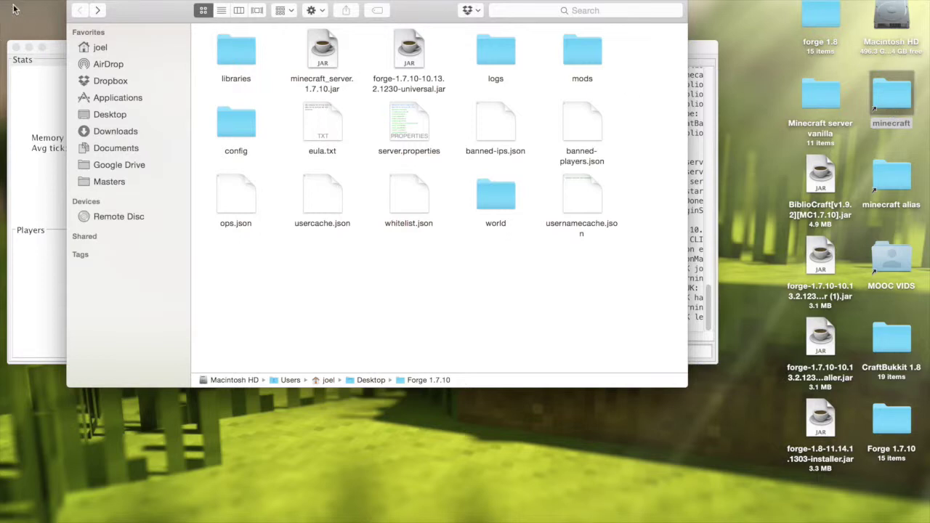
left_click(74, 5)
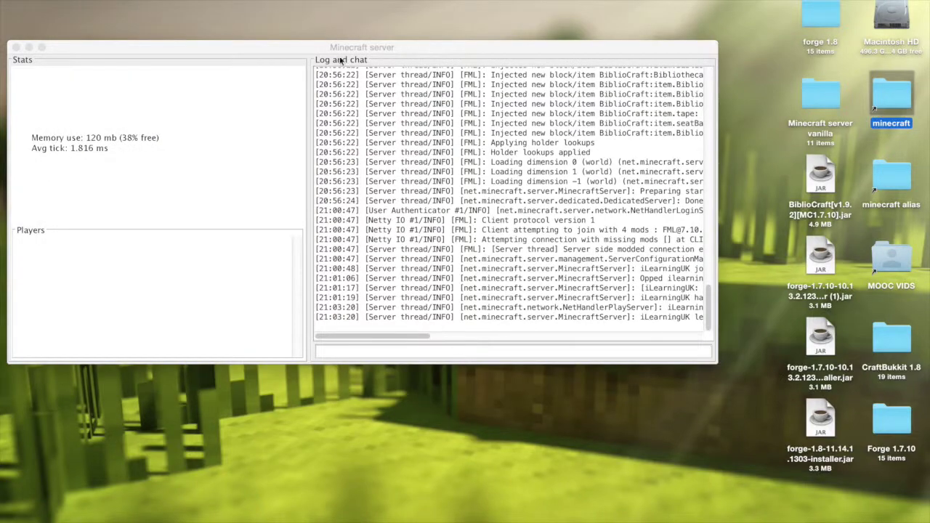
left_click_drag(337, 47, 370, 0)
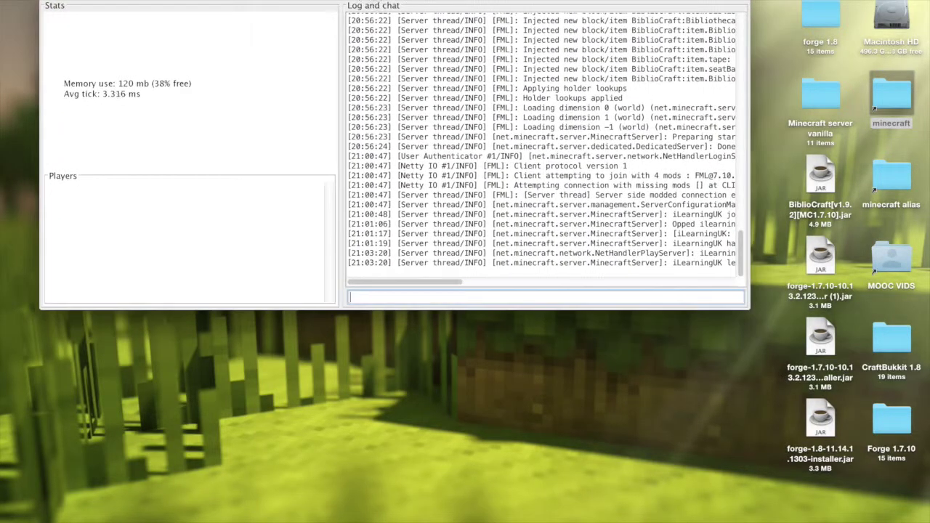